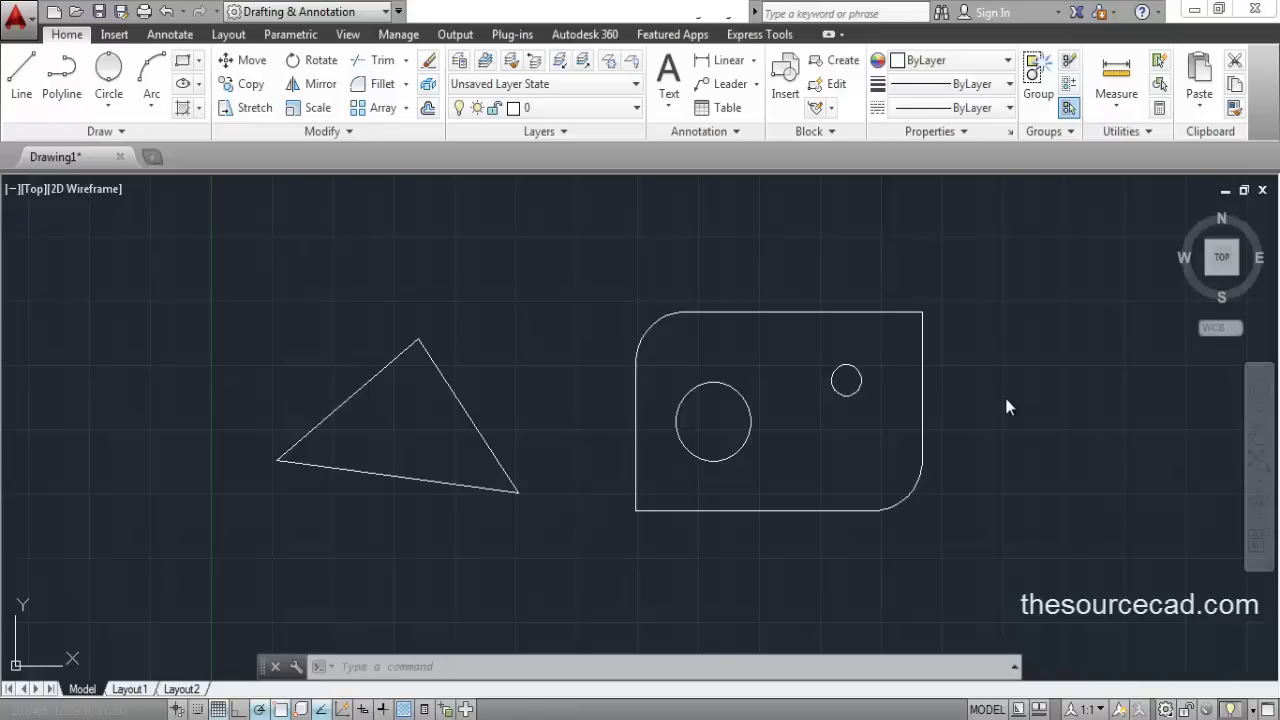
- Start MEASUREGEOM with 'mea', then cancel it and dismiss the measurement-type list
{"action": "type", "text": "m"}
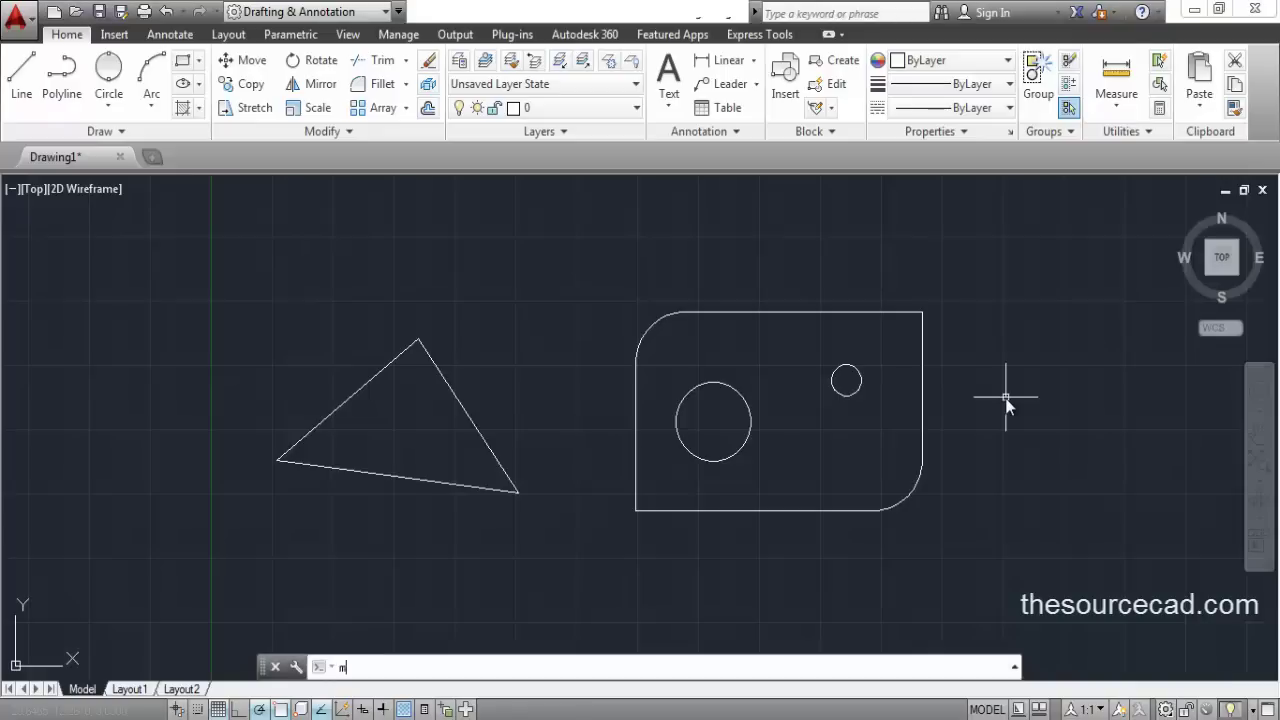
{"action": "type", "text": "ea"}
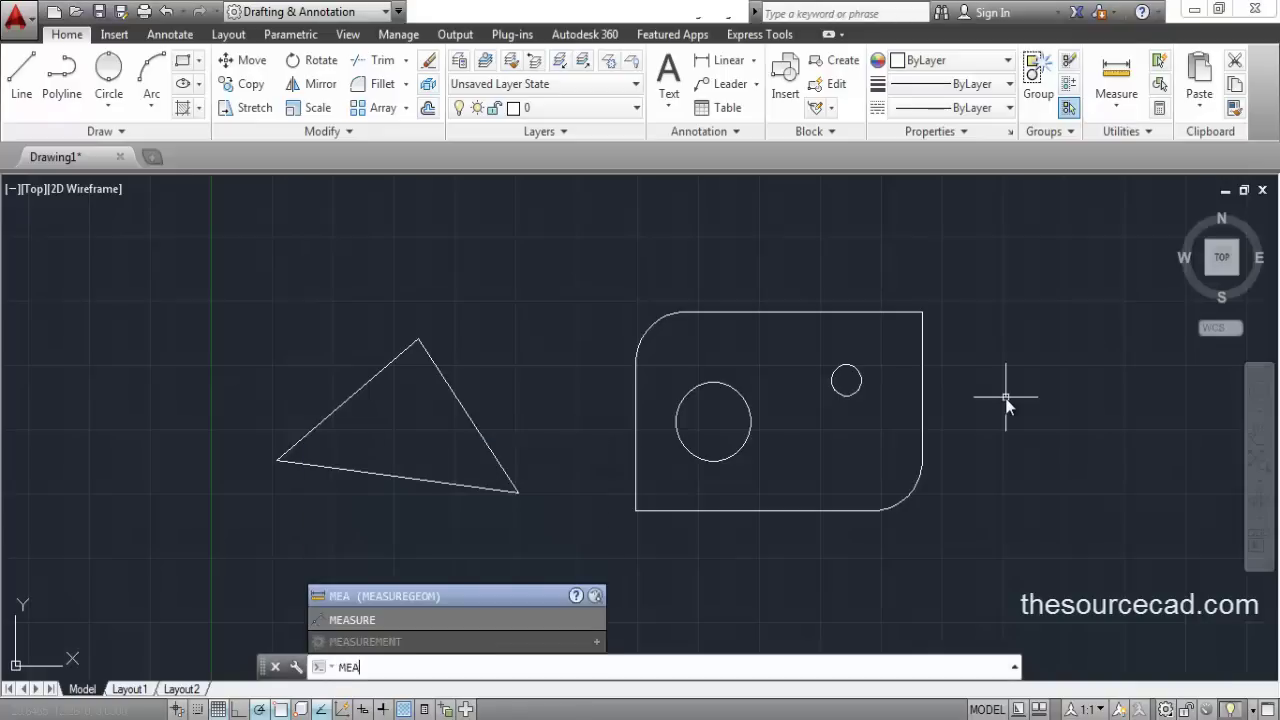
{"action": "key", "text": "Return"}
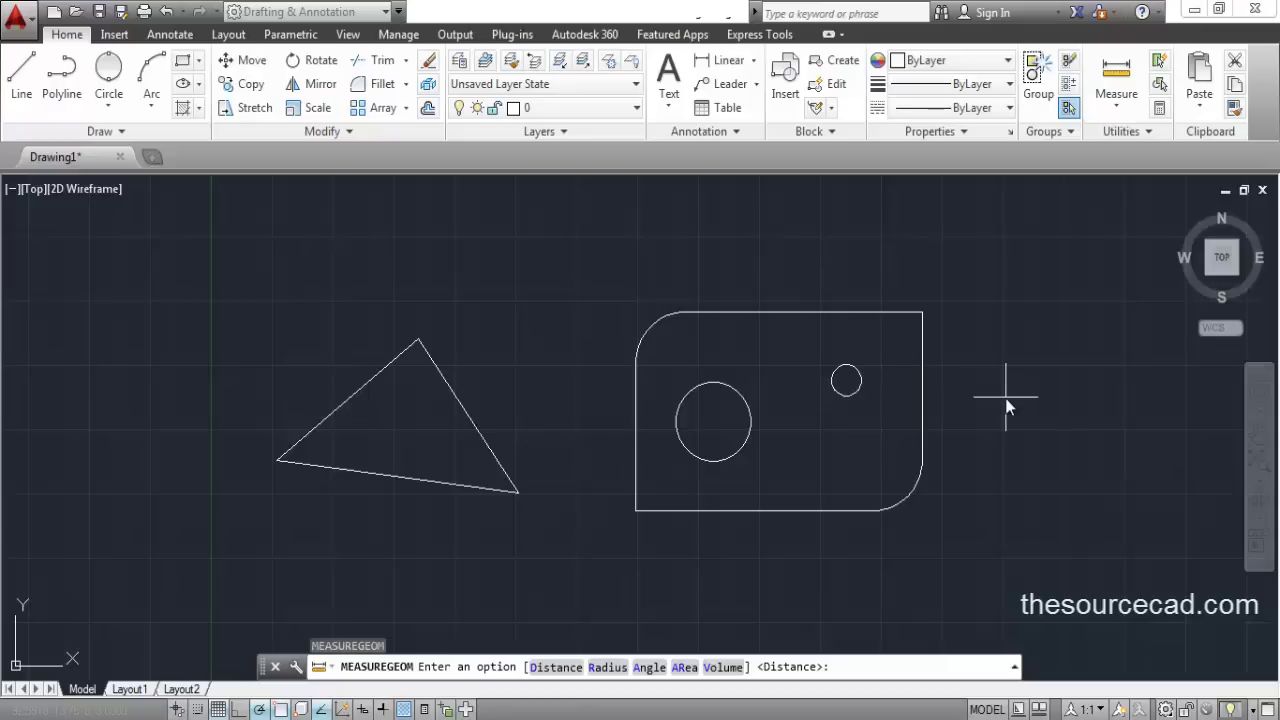
{"action": "key", "text": "Escape"}
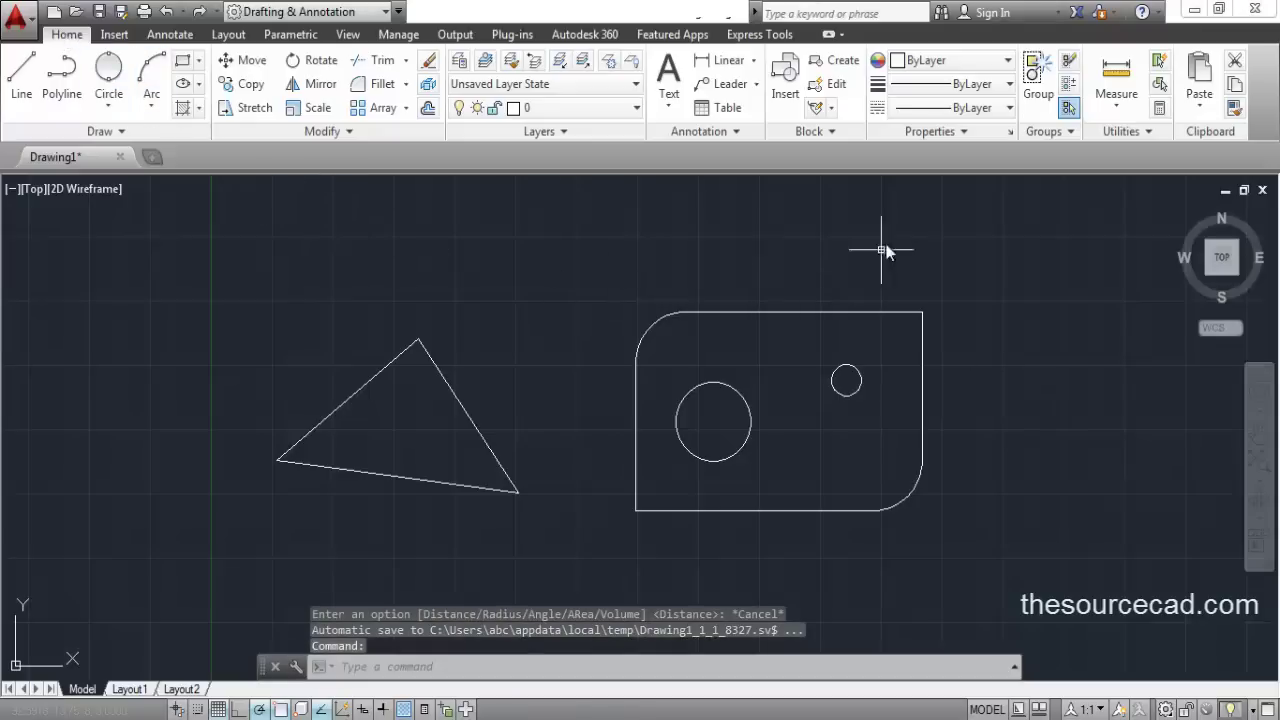
{"action": "left_click", "coordinate": [1125, 112]}
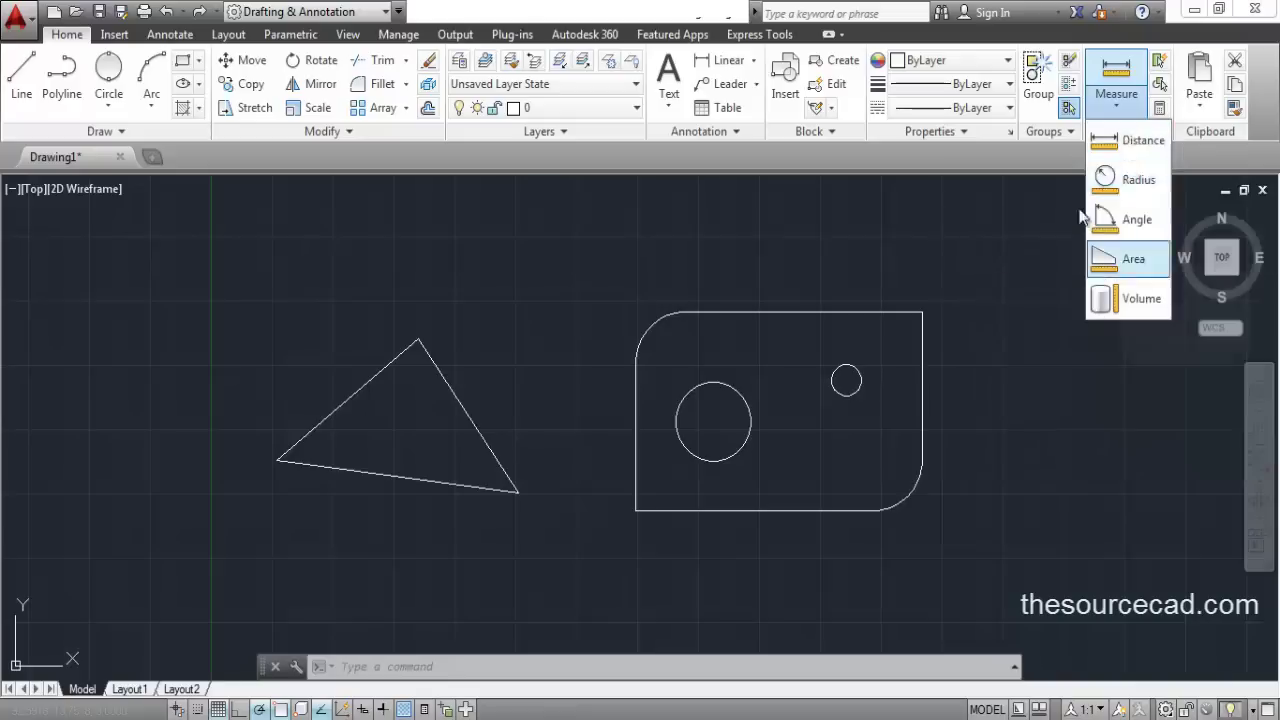
{"action": "left_click", "coordinate": [1010, 231]}
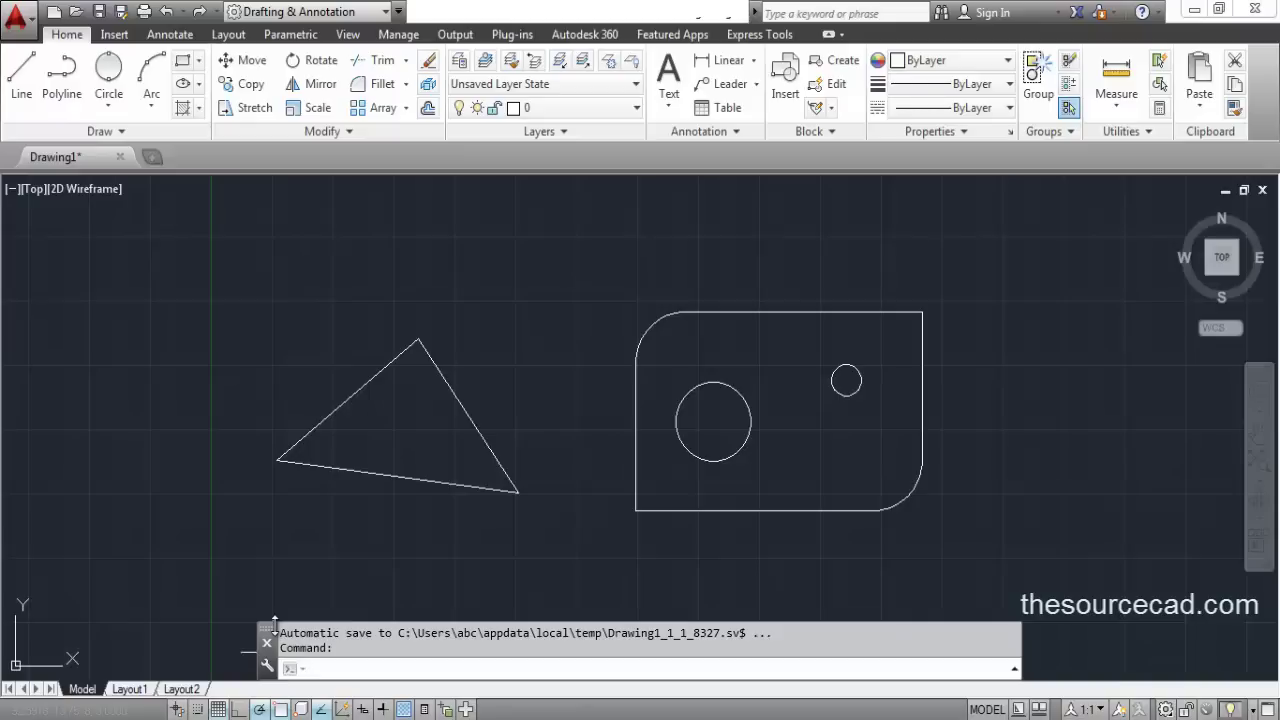
{"action": "key", "text": "Escape"}
{"action": "key", "text": "Escape"}
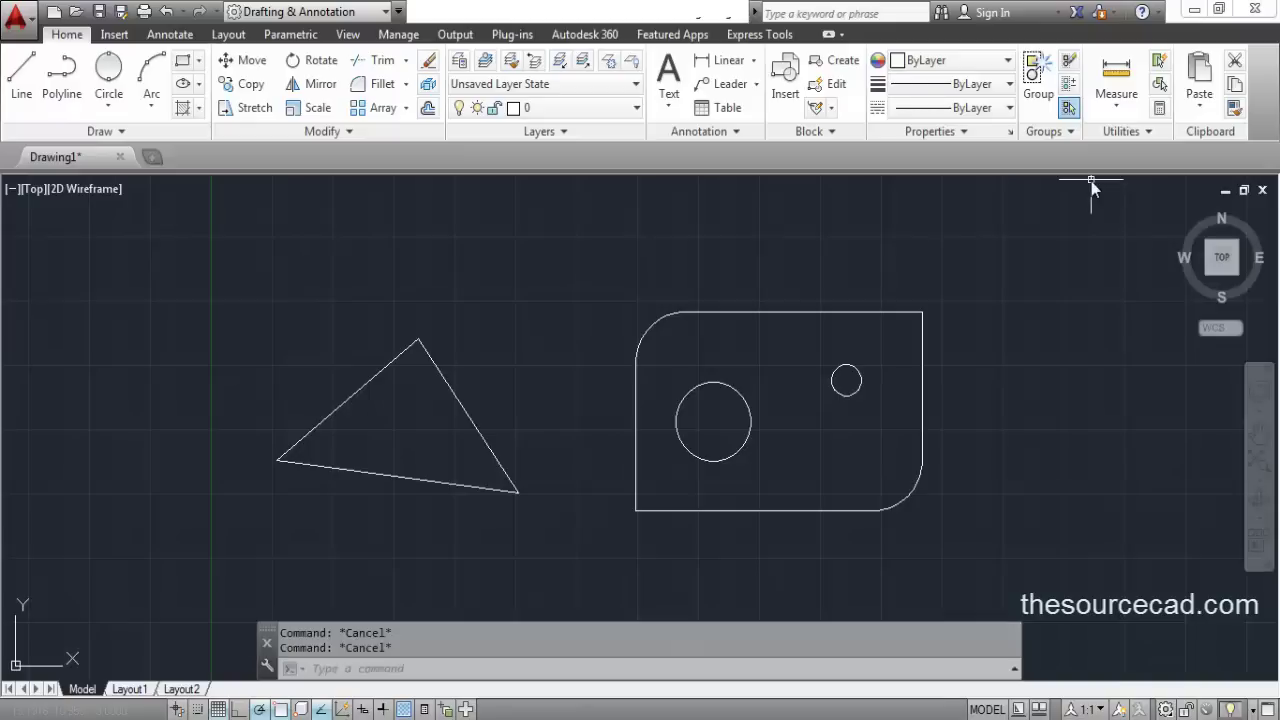
- Measure the triangle's left-to-top edge distance: 7.4785 at 39° in the XY plane
{"action": "left_click", "coordinate": [1120, 104]}
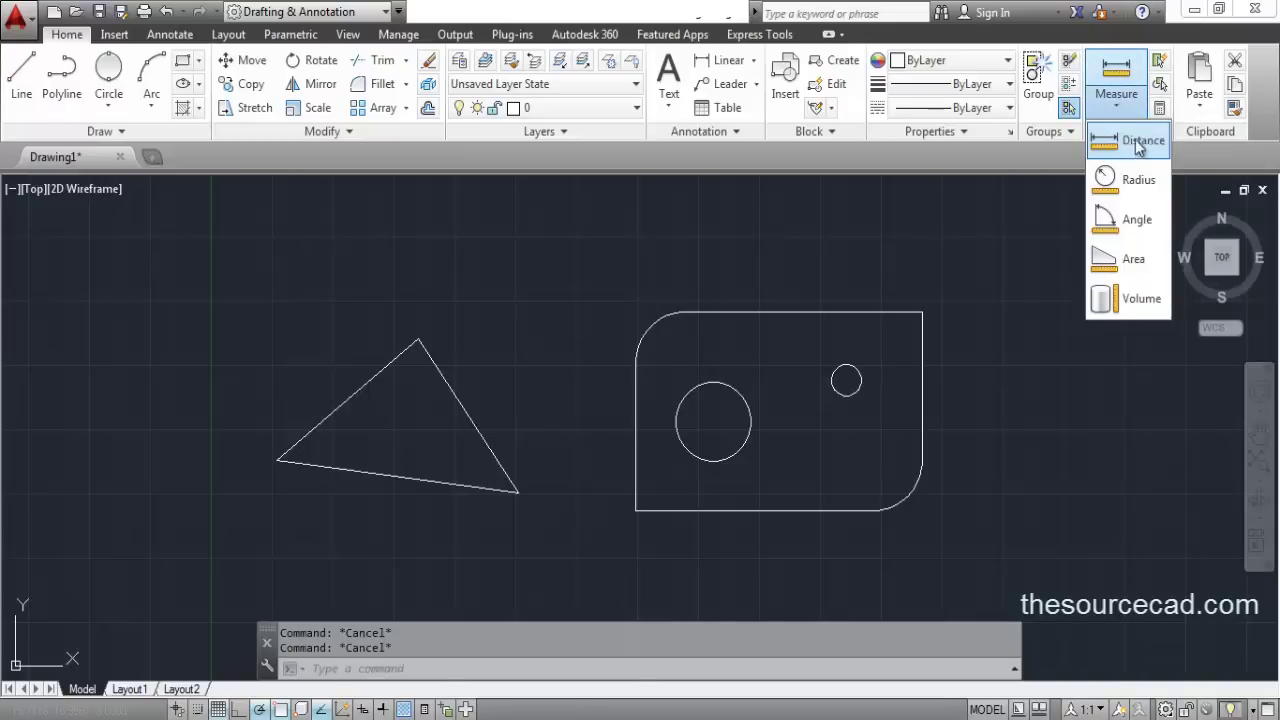
{"action": "left_click", "coordinate": [1128, 148]}
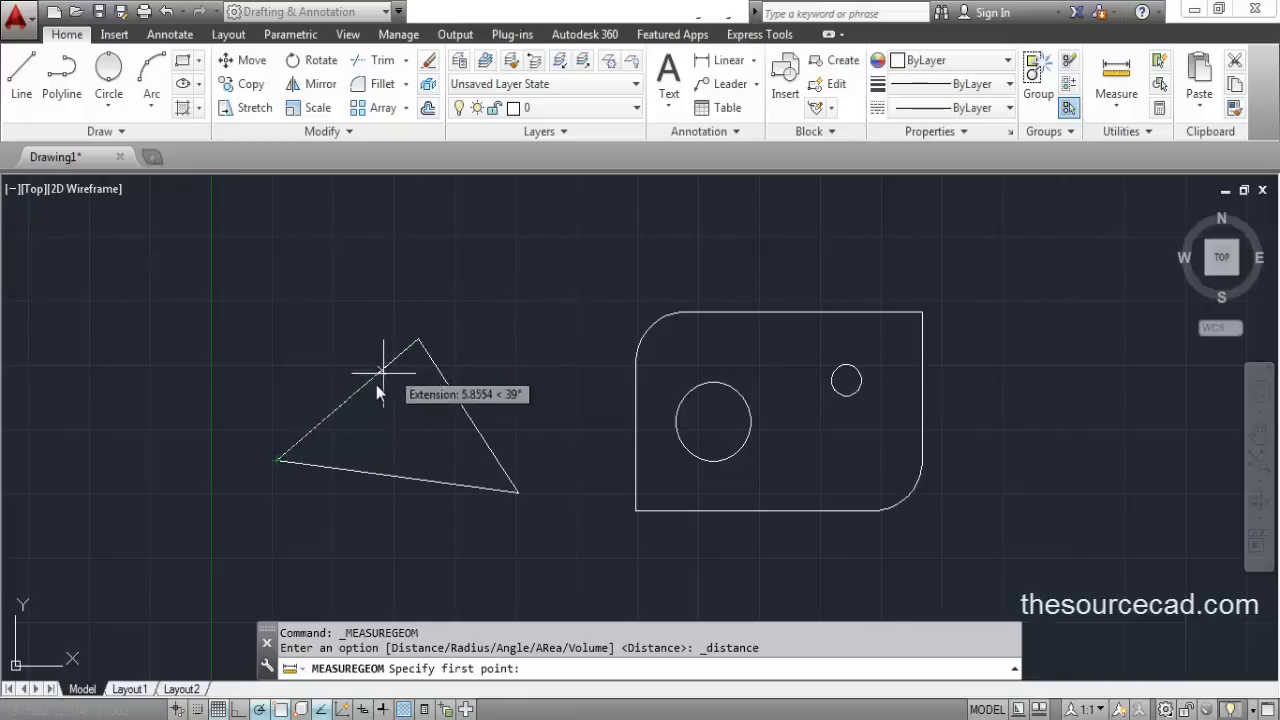
{"action": "left_click", "coordinate": [280, 461]}
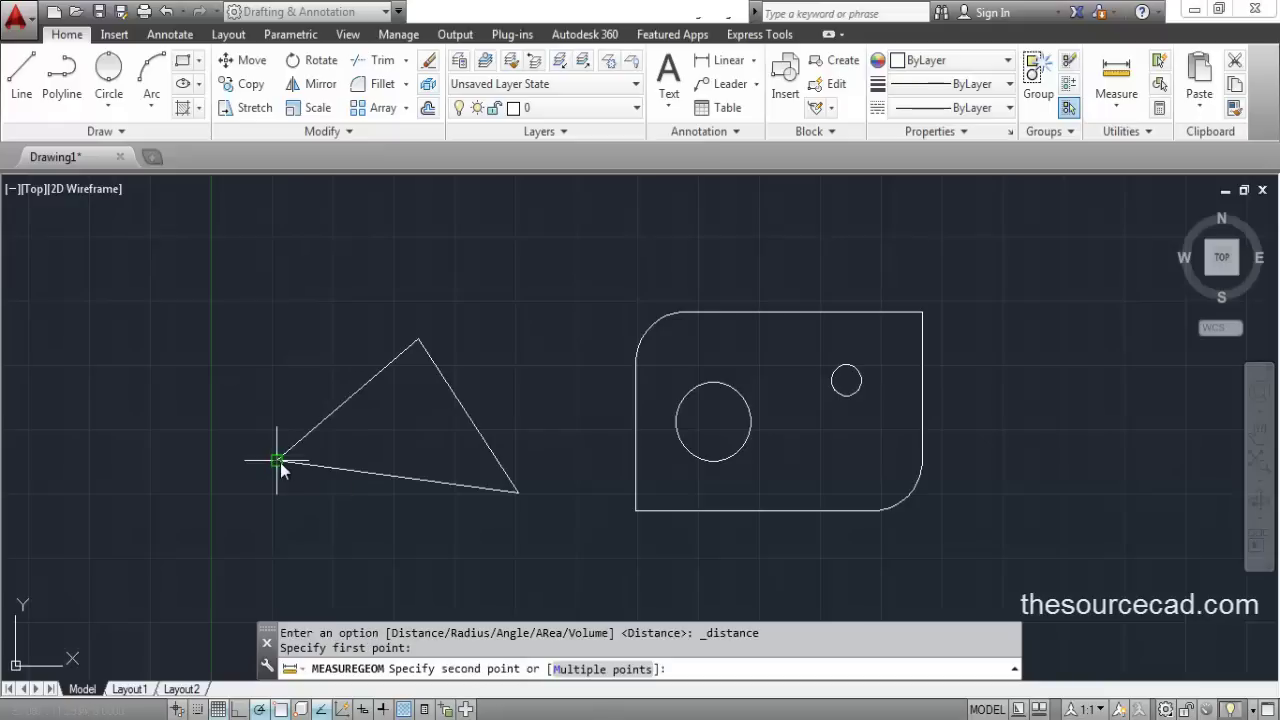
{"action": "left_click", "coordinate": [418, 340]}
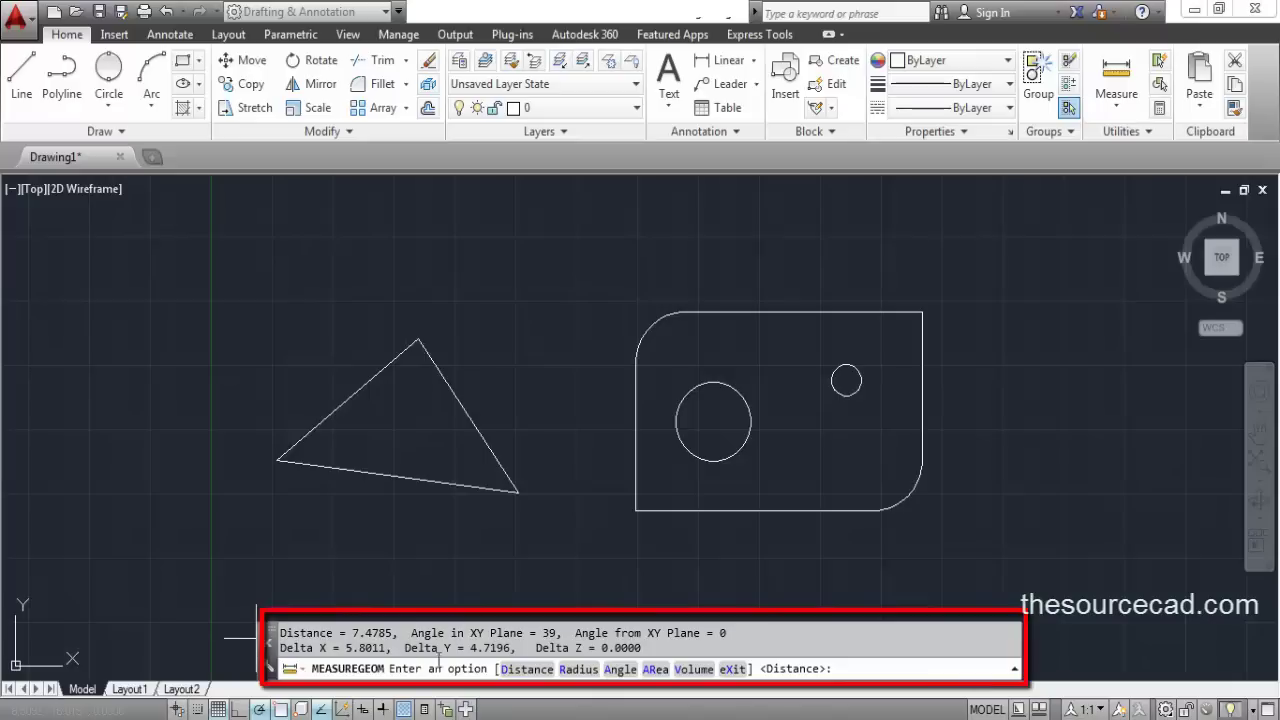
{"action": "left_click_drag", "start_coordinate": [351, 633], "coordinate": [394, 634]}
{"action": "left_click_drag", "start_coordinate": [541, 633], "coordinate": [557, 633]}
- Review the delta values and the 7.4785 distance in the command history
{"action": "left_click", "coordinate": [606, 648]}
{"action": "left_click_drag", "start_coordinate": [606, 648], "coordinate": [366, 644]}
{"action": "left_click", "coordinate": [640, 633]}
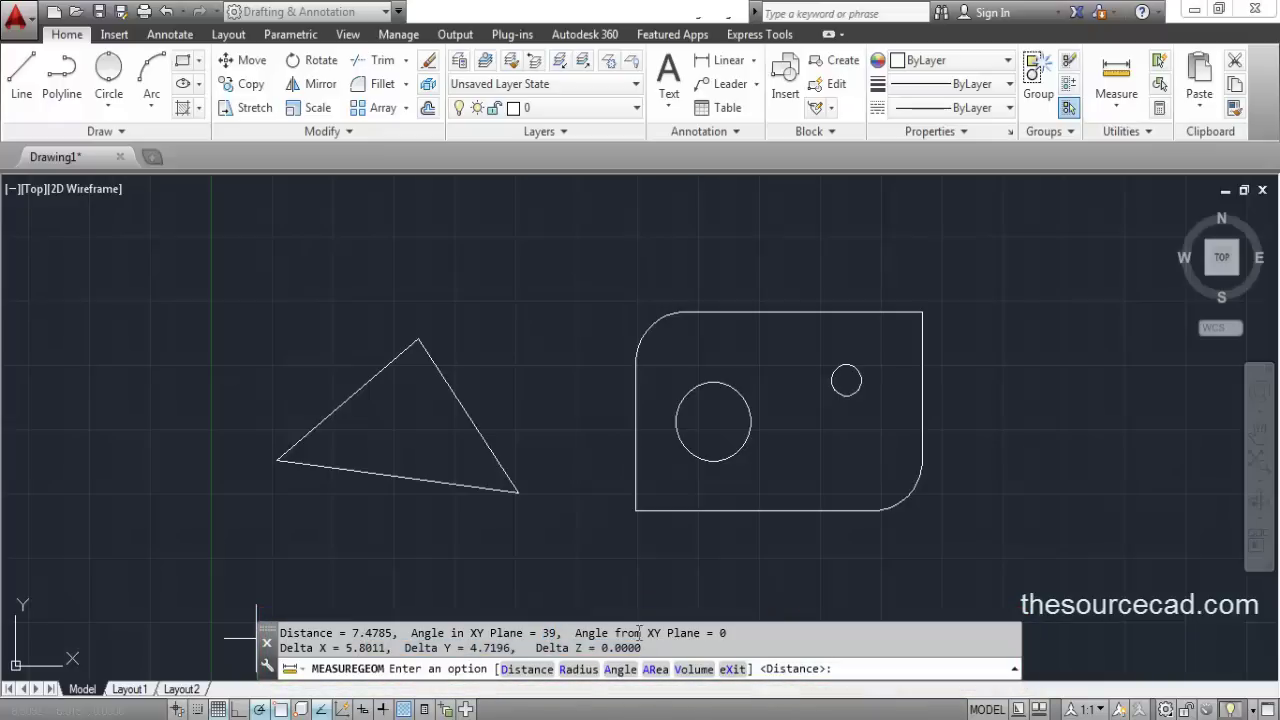
{"action": "left_click_drag", "start_coordinate": [352, 633], "coordinate": [393, 631]}
{"action": "left_click", "coordinate": [410, 643]}
- Measure the distance between the large and small hole centres: 5.6884 at 16°
{"action": "left_click", "coordinate": [1117, 98]}
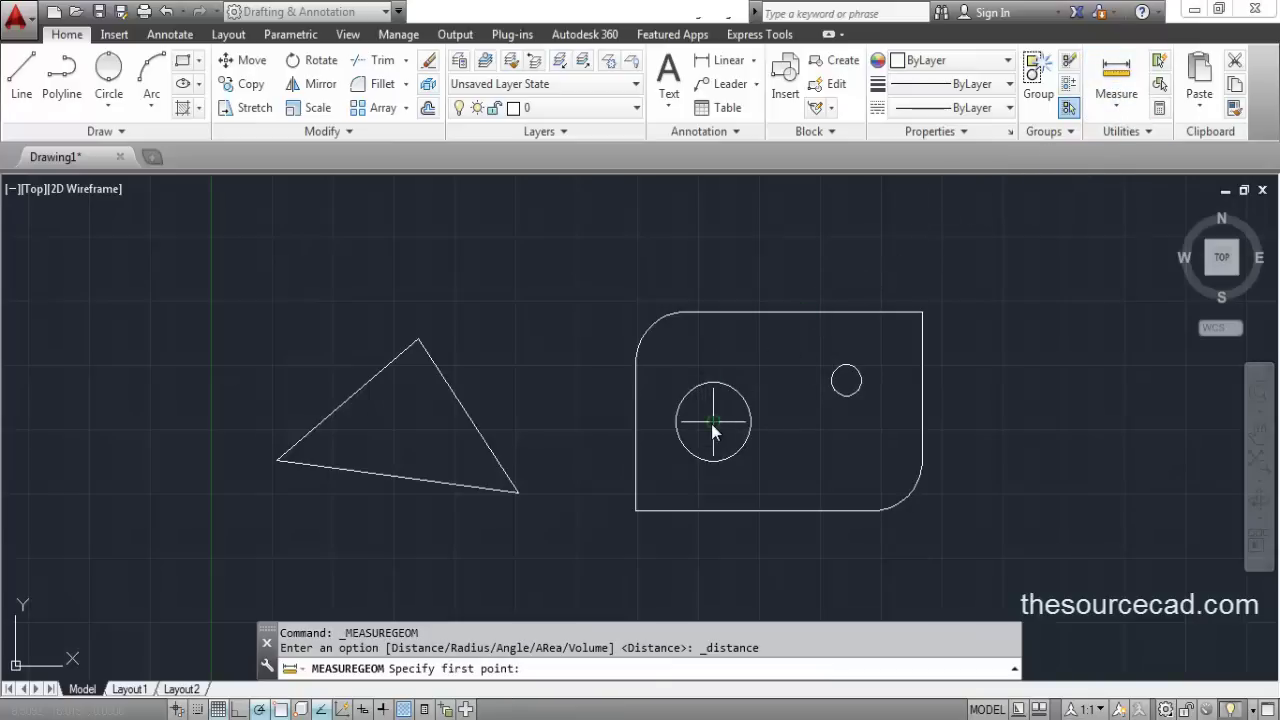
{"action": "left_click", "coordinate": [711, 423]}
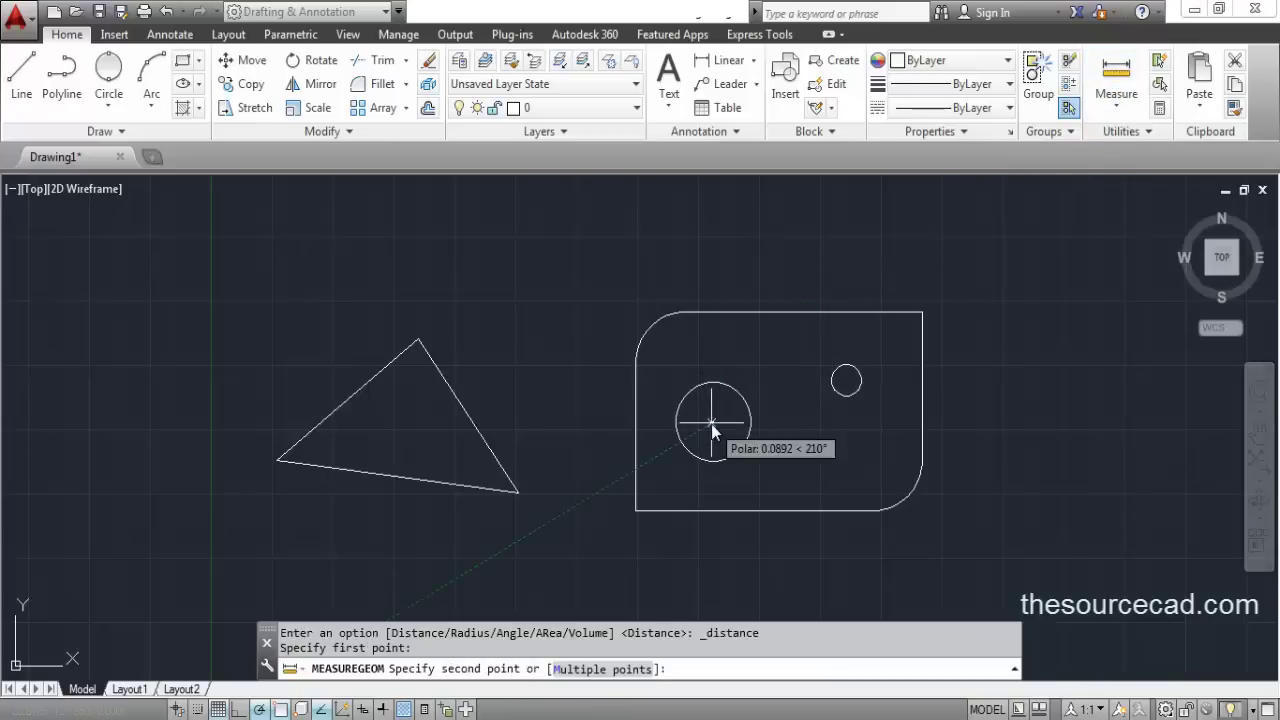
{"action": "left_click", "coordinate": [846, 381]}
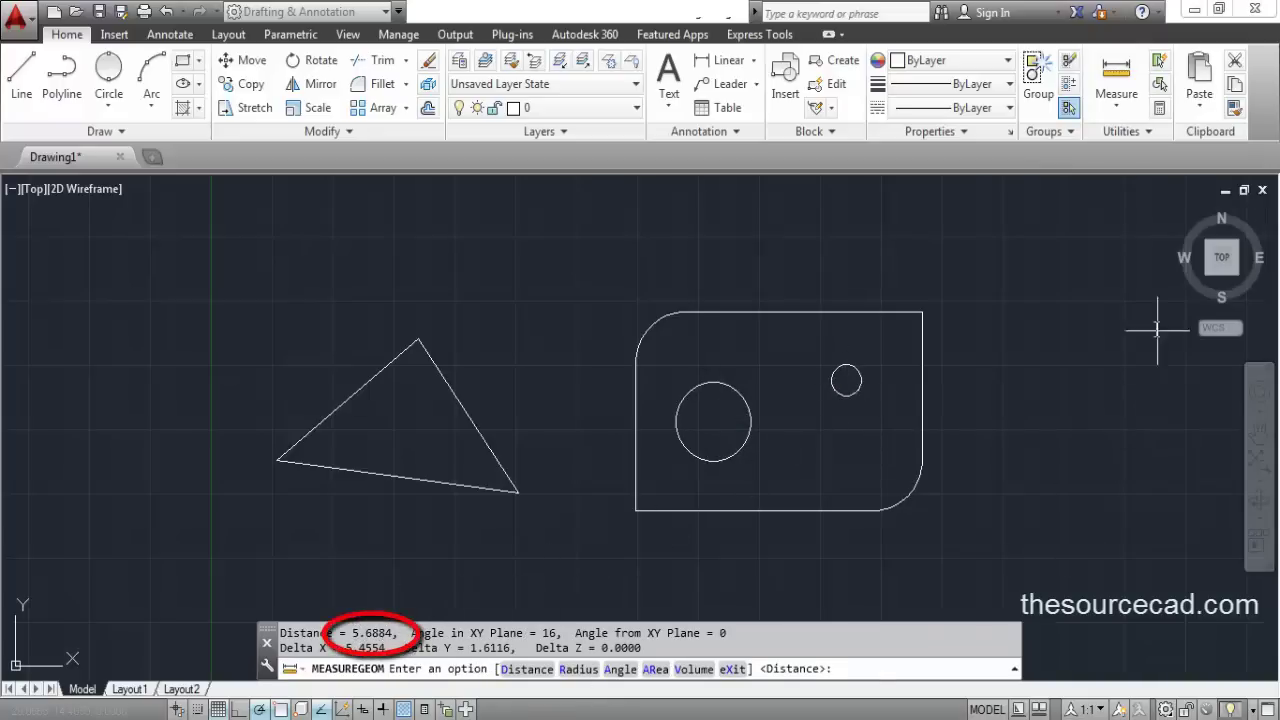
{"action": "left_click", "coordinate": [1125, 112]}
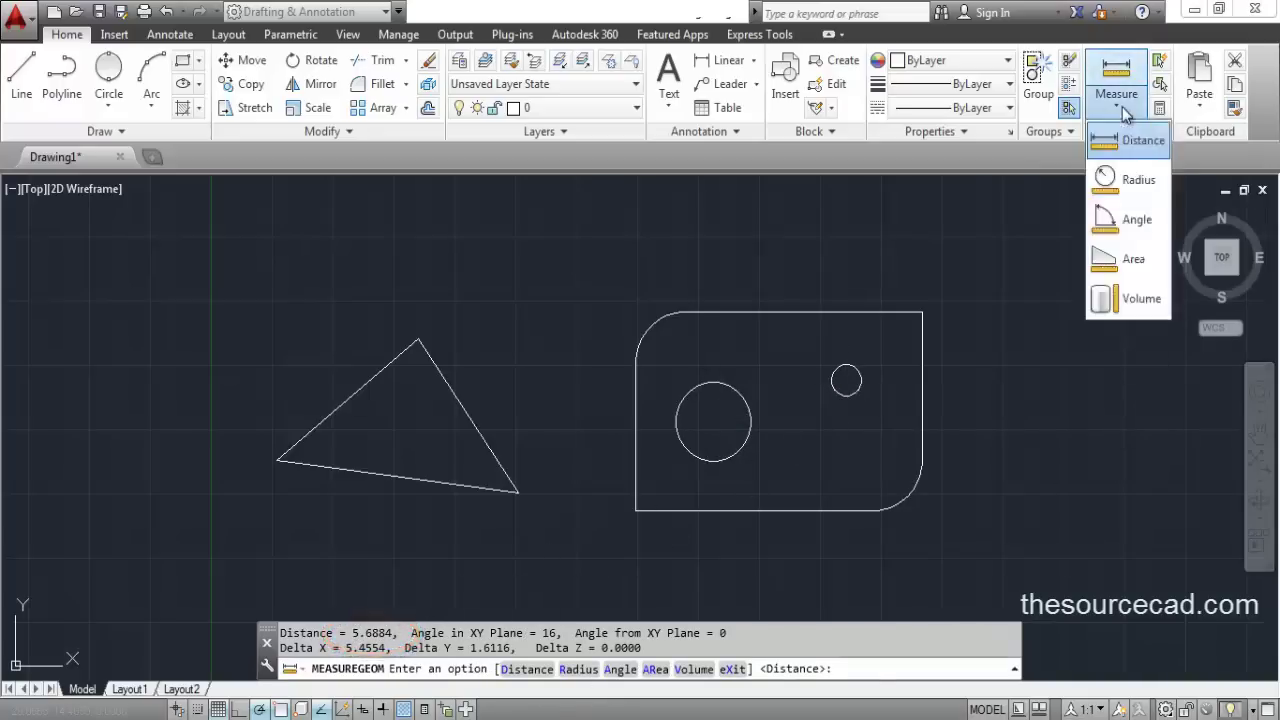
- Measure the rounded corner radius (2.0000) and the small hole radius (0.6147, diameter 1.2294)
{"action": "left_click", "coordinate": [1124, 183]}
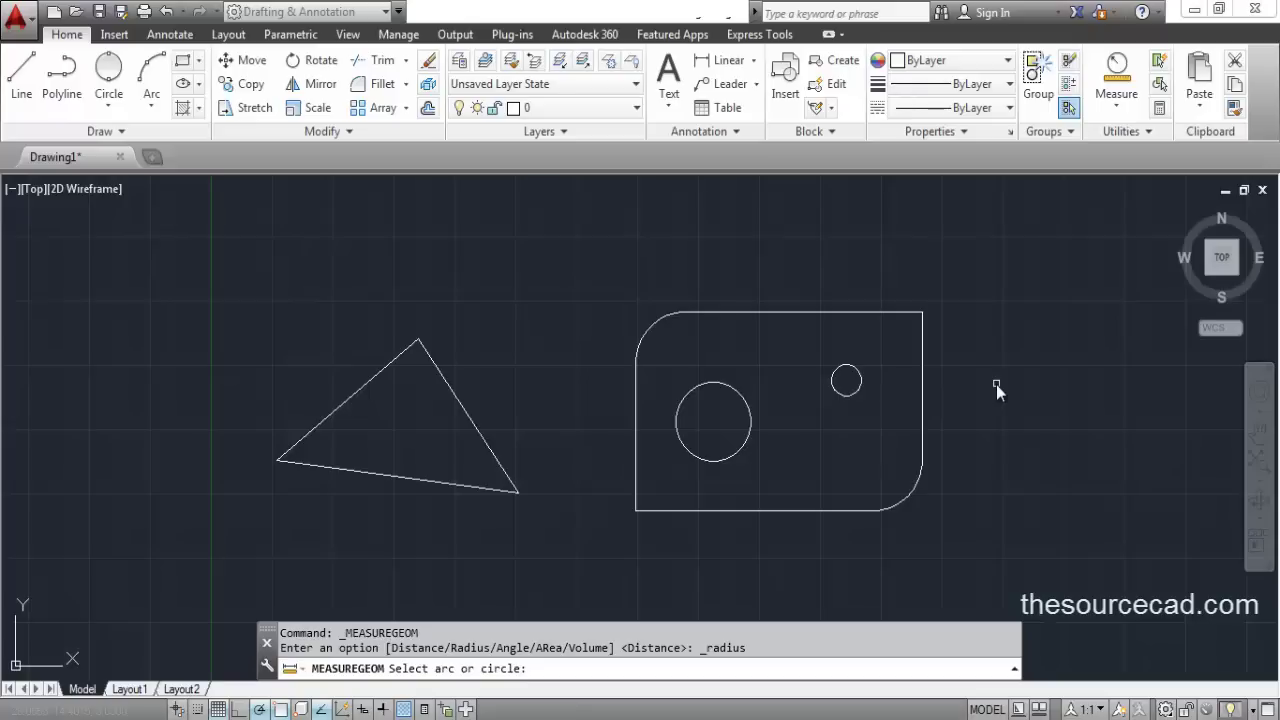
{"action": "left_click", "coordinate": [908, 503]}
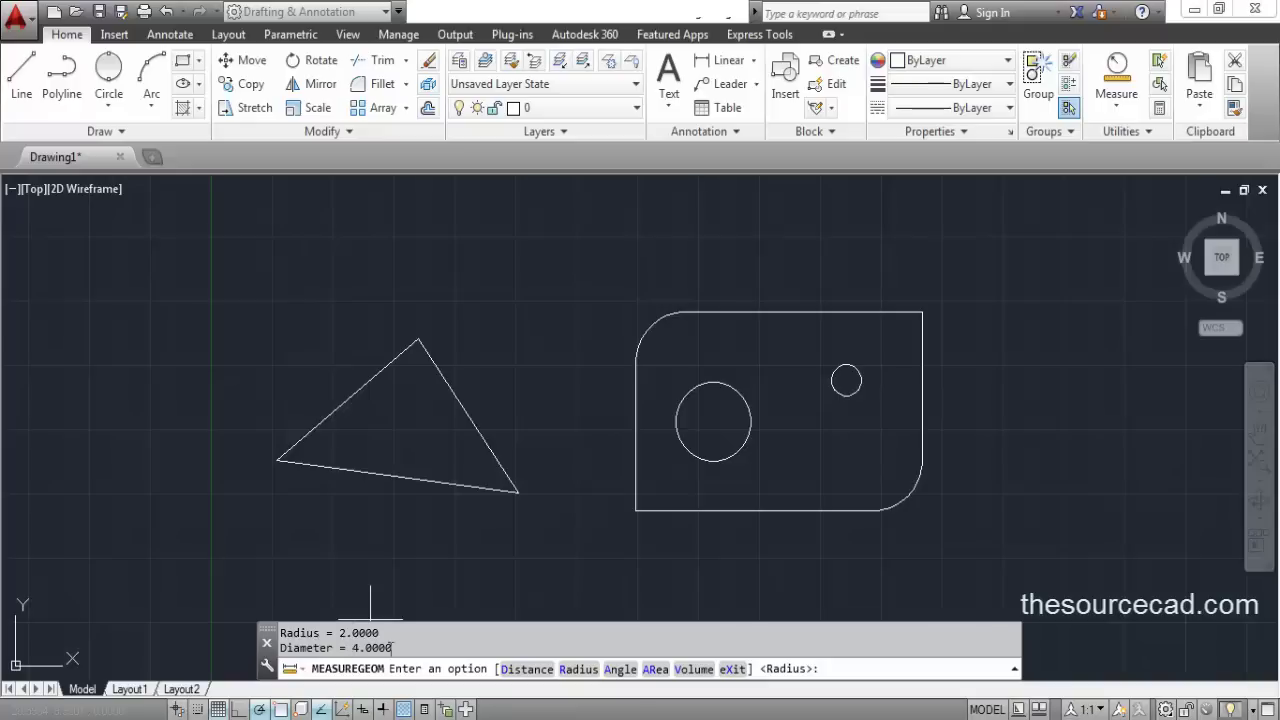
{"action": "left_click", "coordinate": [1116, 100]}
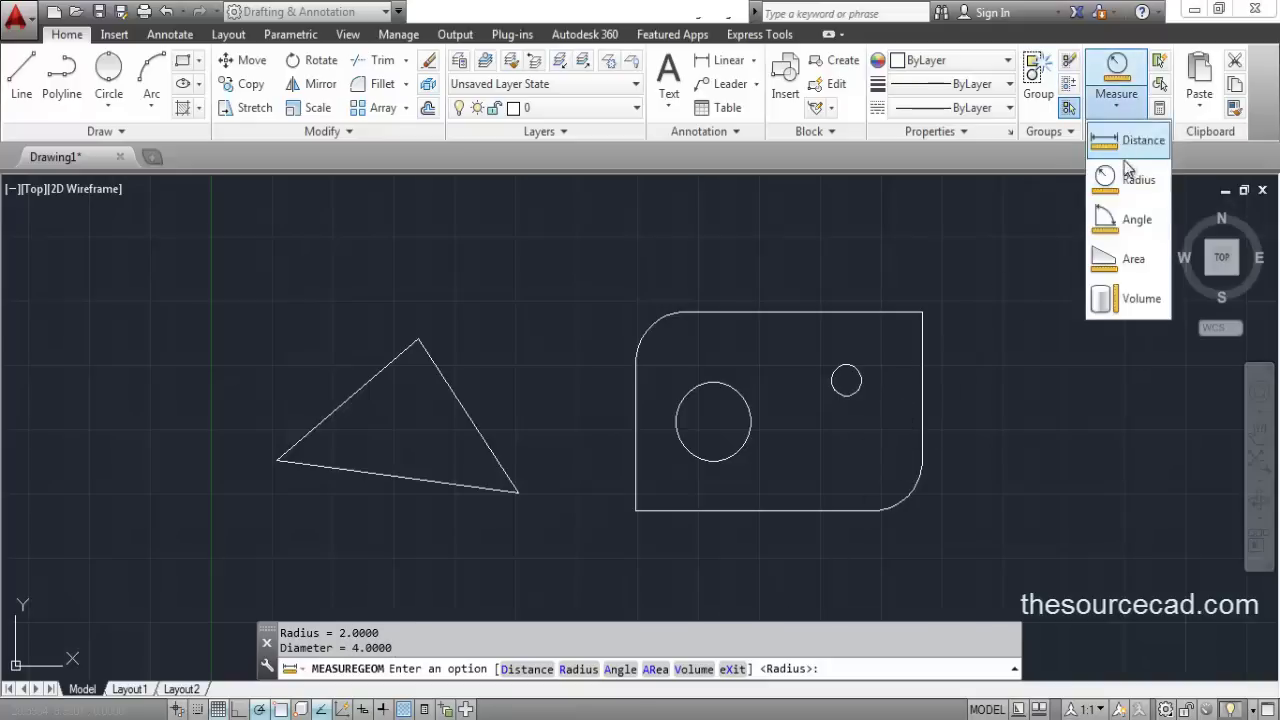
{"action": "left_click", "coordinate": [1130, 179]}
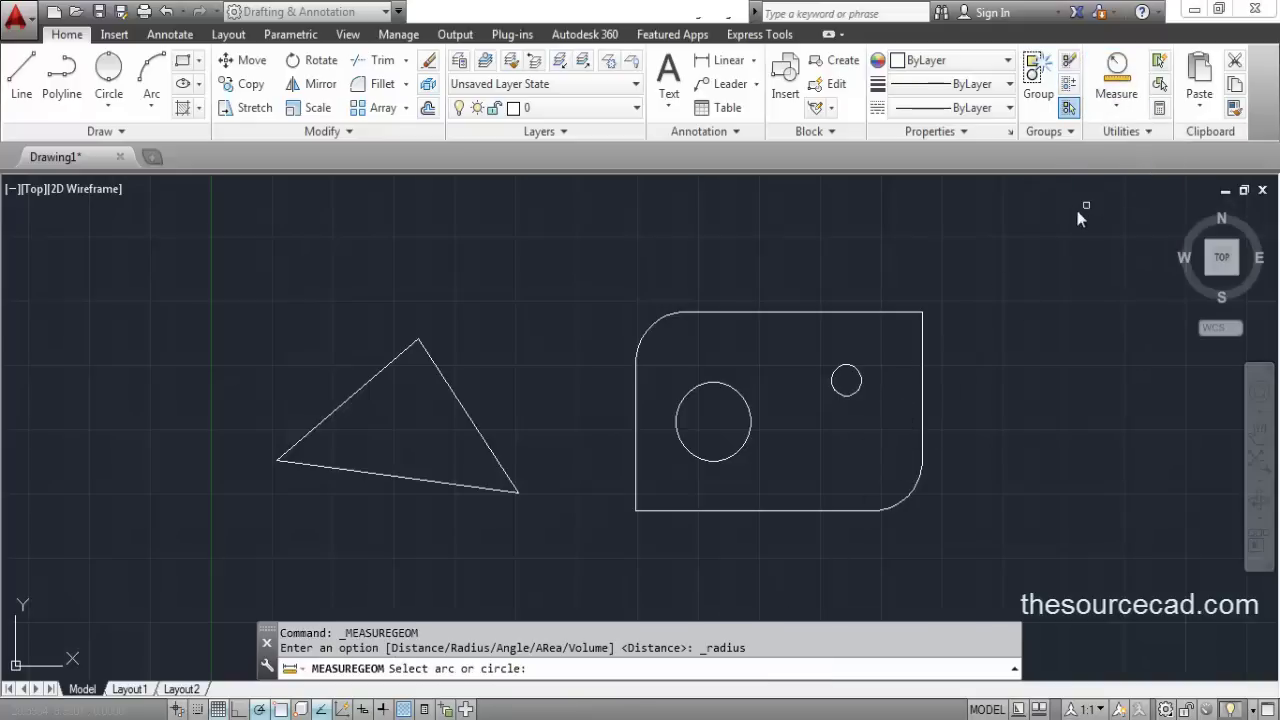
{"action": "left_click", "coordinate": [846, 397]}
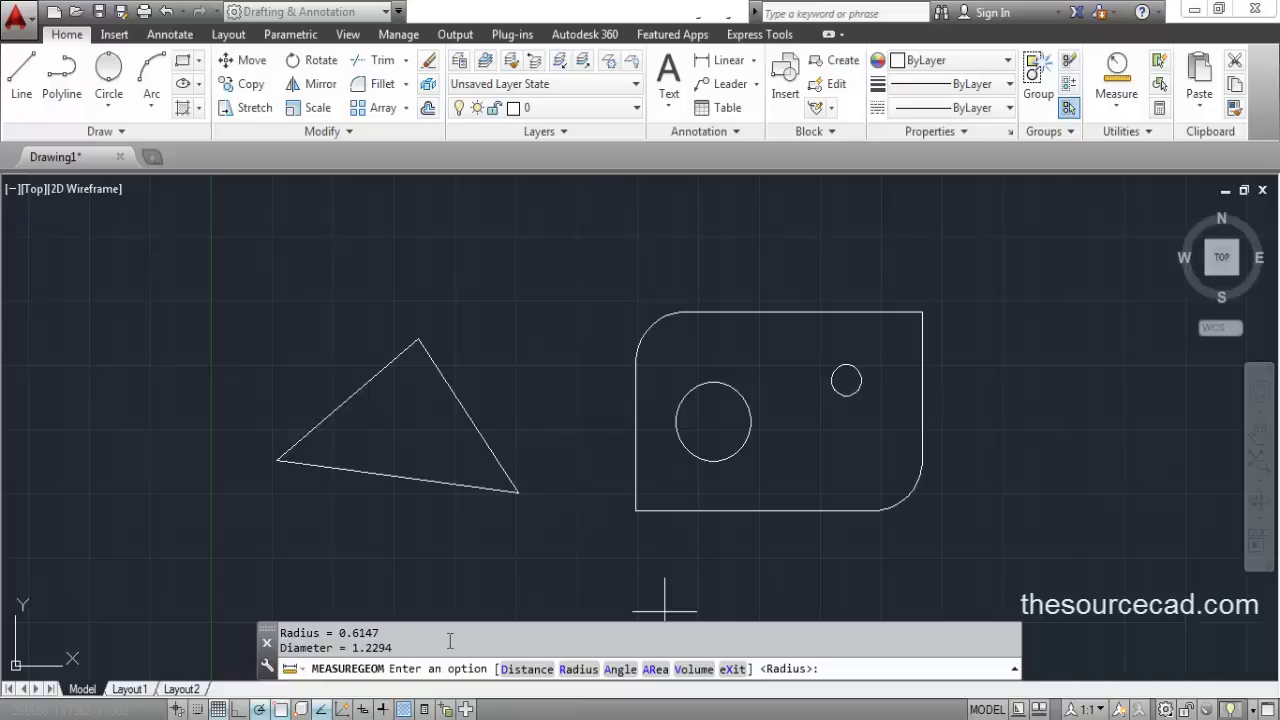
{"action": "left_click", "coordinate": [1124, 106]}
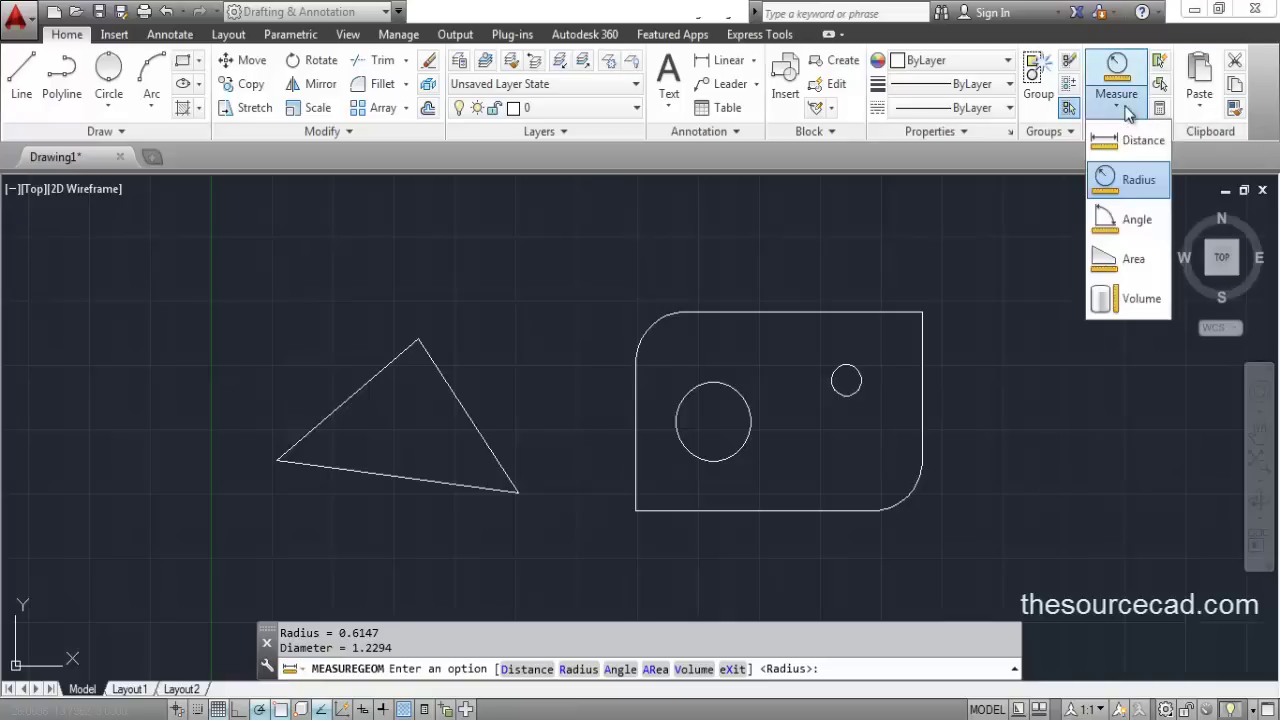
- Measure the angle between the triangle's left and bottom edges, reading 46°
{"action": "left_click", "coordinate": [1117, 224]}
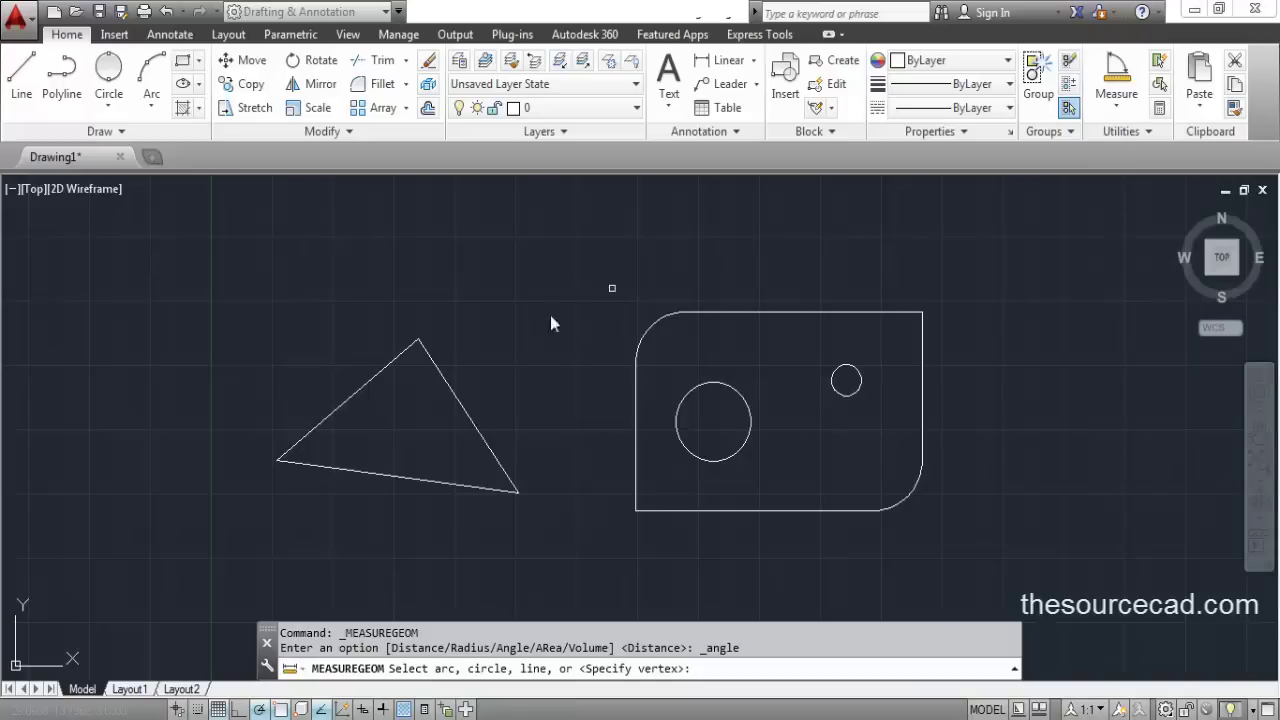
{"action": "left_click", "coordinate": [341, 410]}
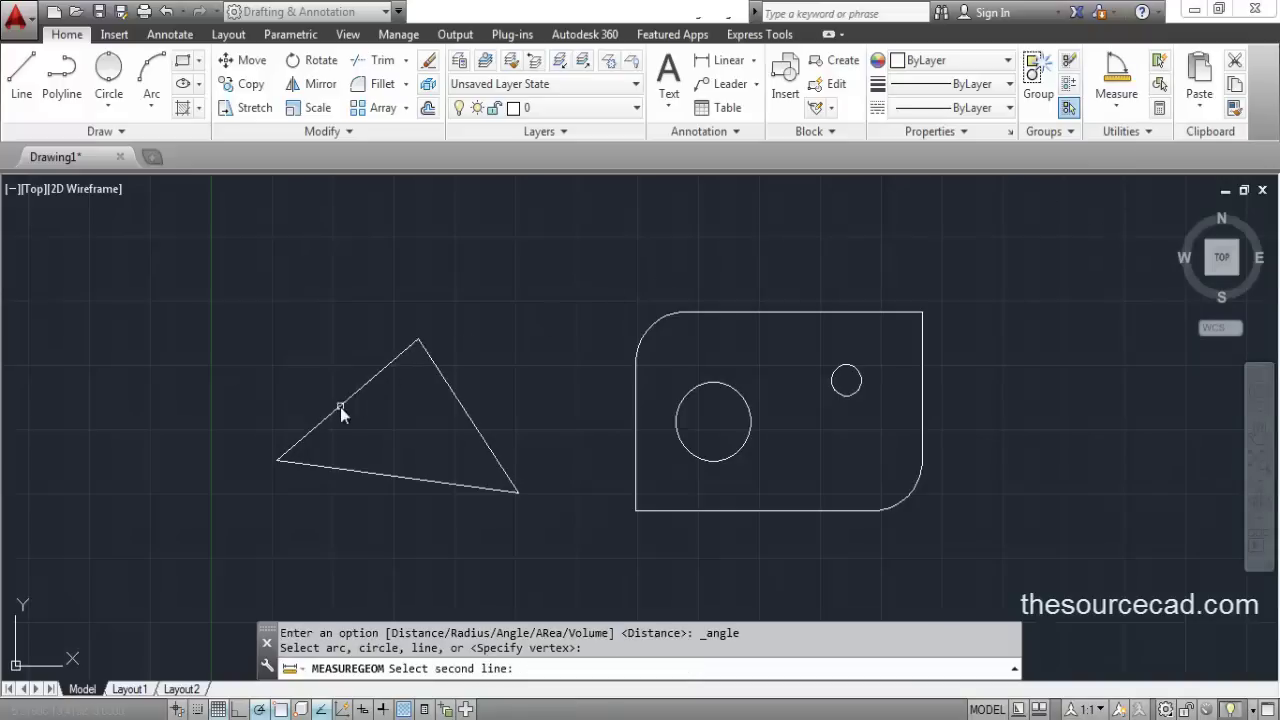
{"action": "left_click", "coordinate": [334, 468]}
{"action": "left_click_drag", "start_coordinate": [329, 648], "coordinate": [366, 642]}
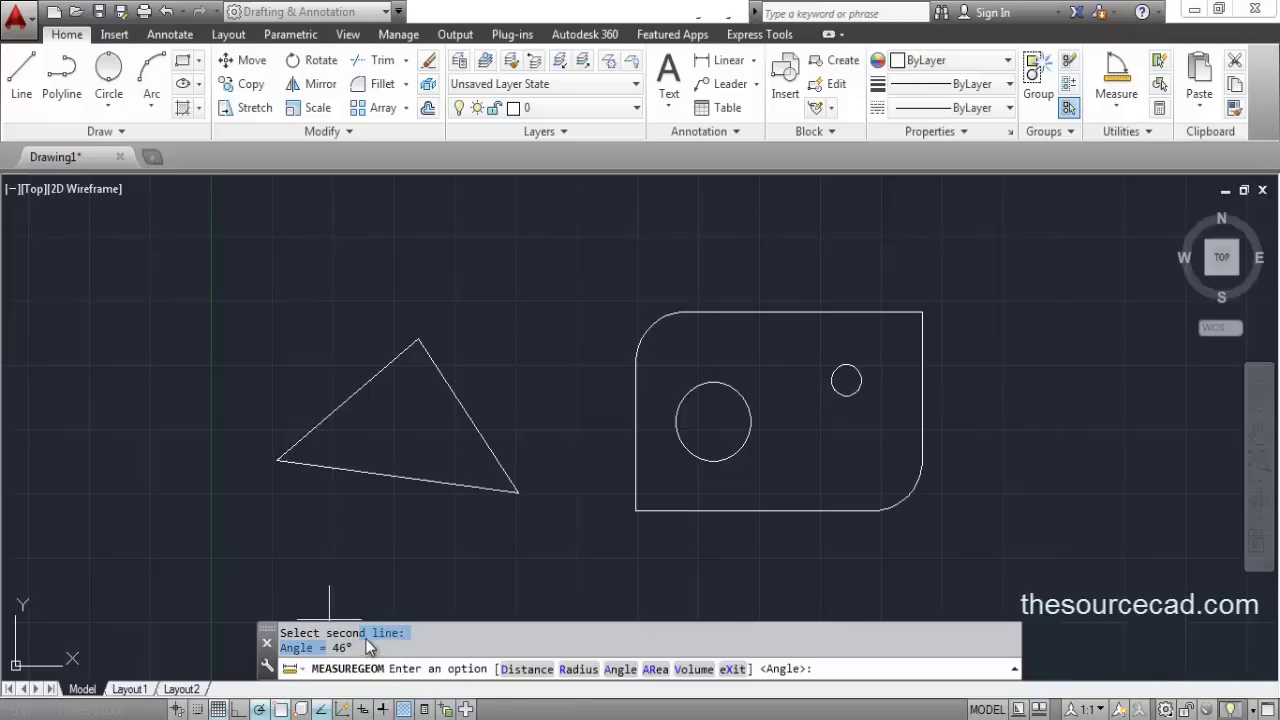
{"action": "left_click", "coordinate": [367, 647]}
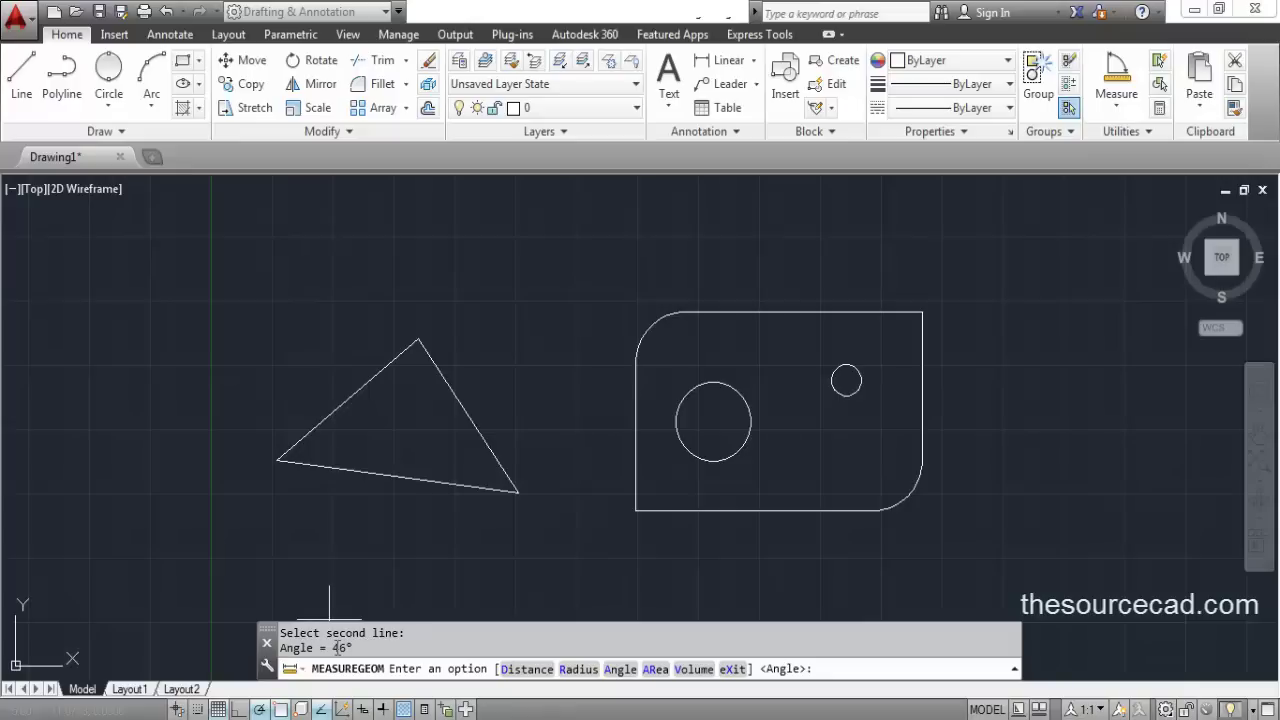
{"action": "left_click", "coordinate": [1116, 98]}
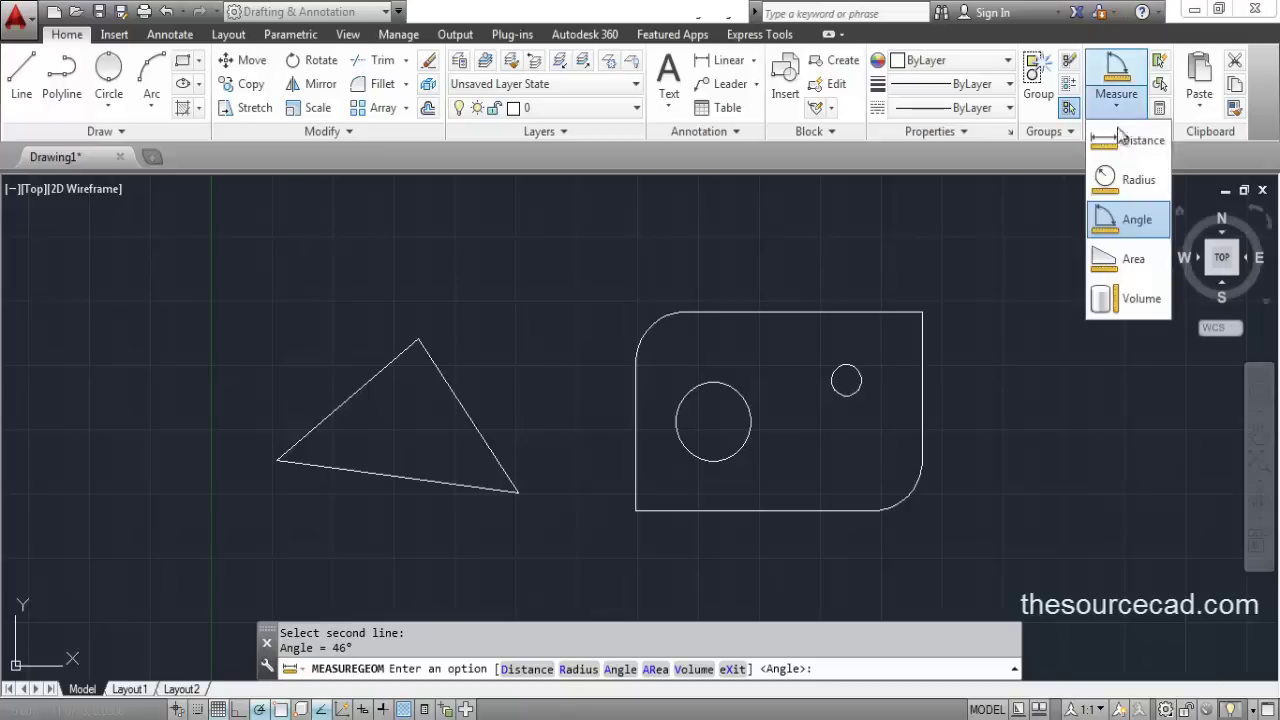
- Measure another angle from the triangle's left edge, reading 39°
{"action": "left_click", "coordinate": [376, 376]}
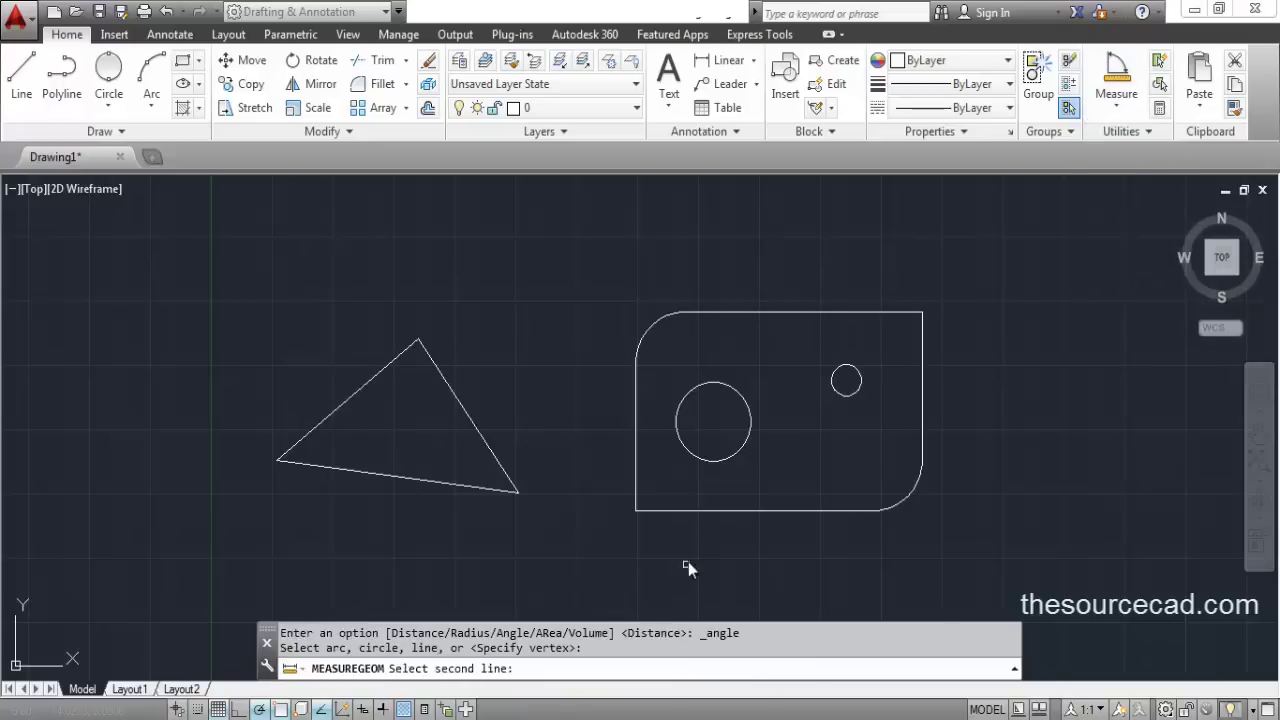
{"action": "left_click", "coordinate": [732, 511]}
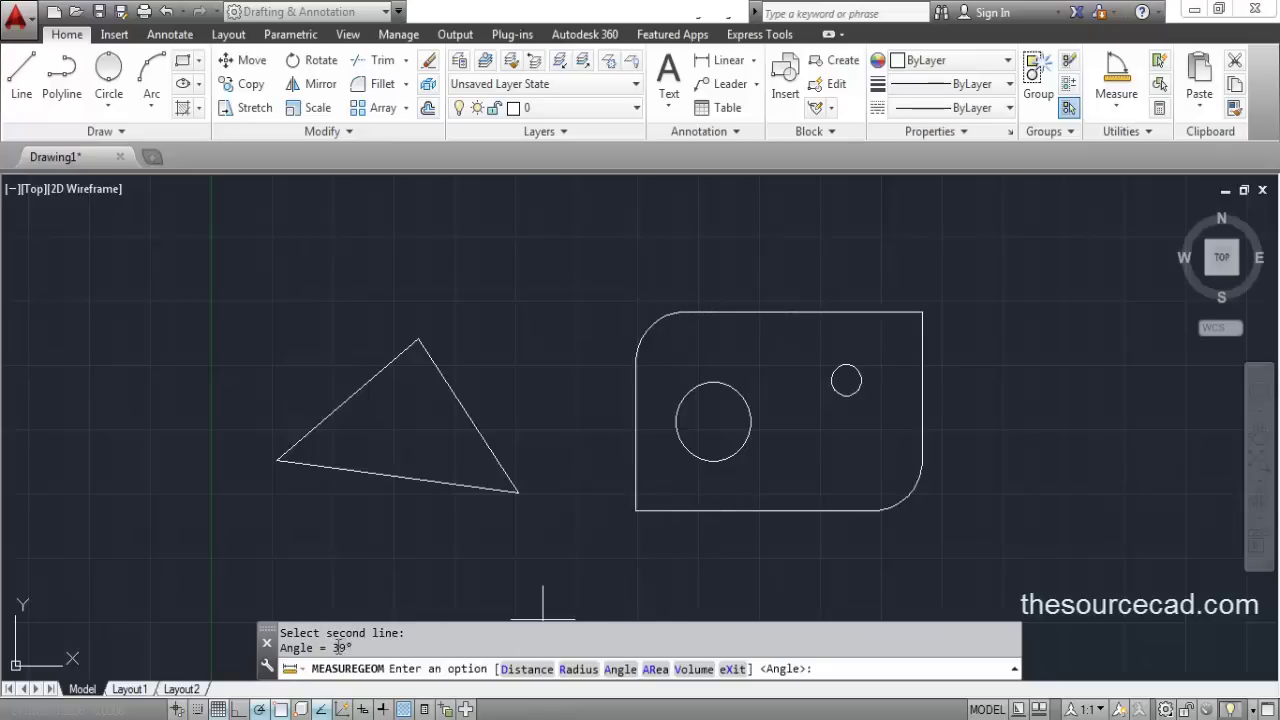
{"action": "left_click_drag", "start_coordinate": [333, 648], "coordinate": [353, 648]}
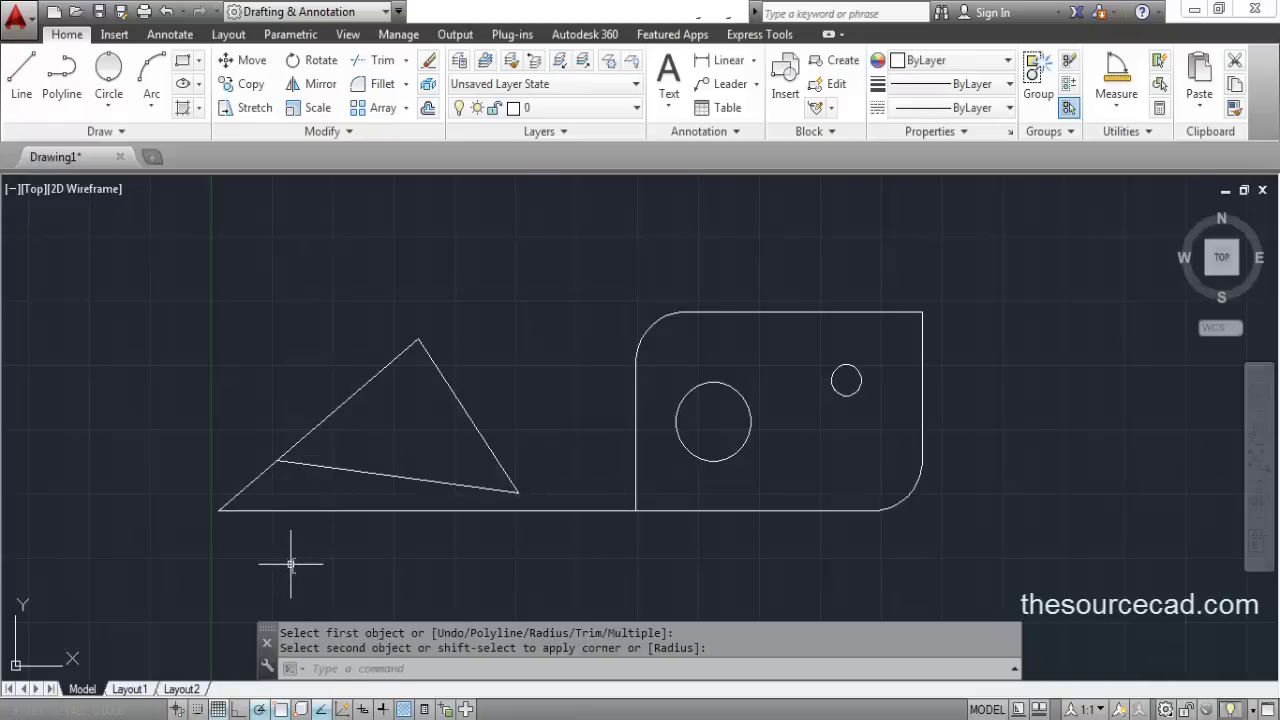
- Undo the accidental fillet on the triangle and zoom to show the whole drawing
{"action": "key", "text": "ctrl+z"}
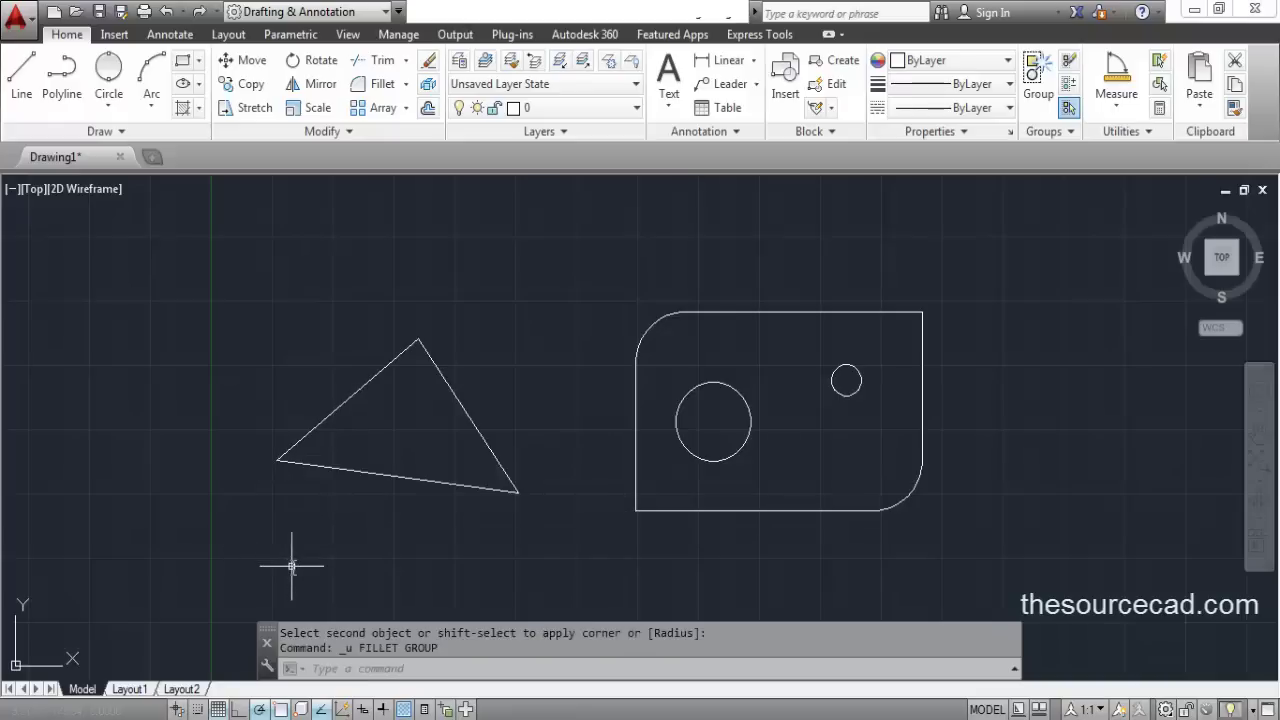
{"action": "key", "text": "Escape"}
{"action": "middle_click", "coordinate": [768, 414]}
{"action": "middle_click", "coordinate": [768, 414]}
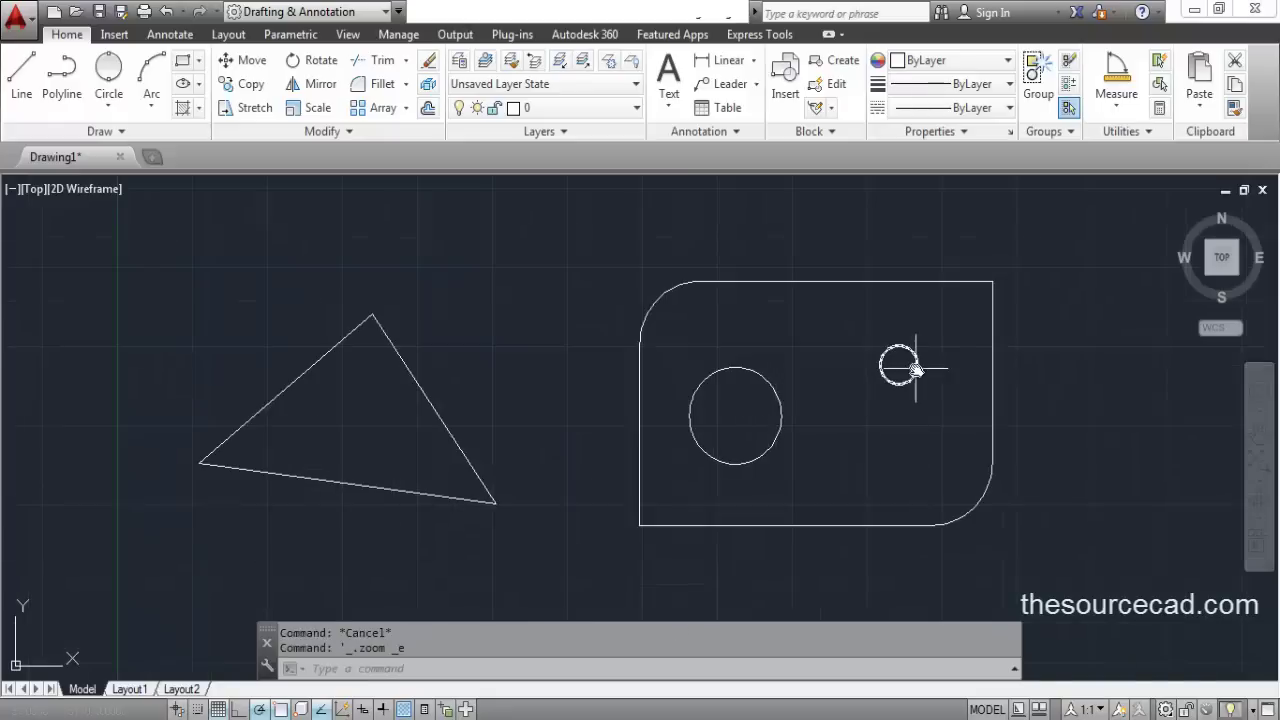
- Measure the large circle's area by object: area 7.4008, circumference 9.6437
{"action": "left_click", "coordinate": [1130, 108]}
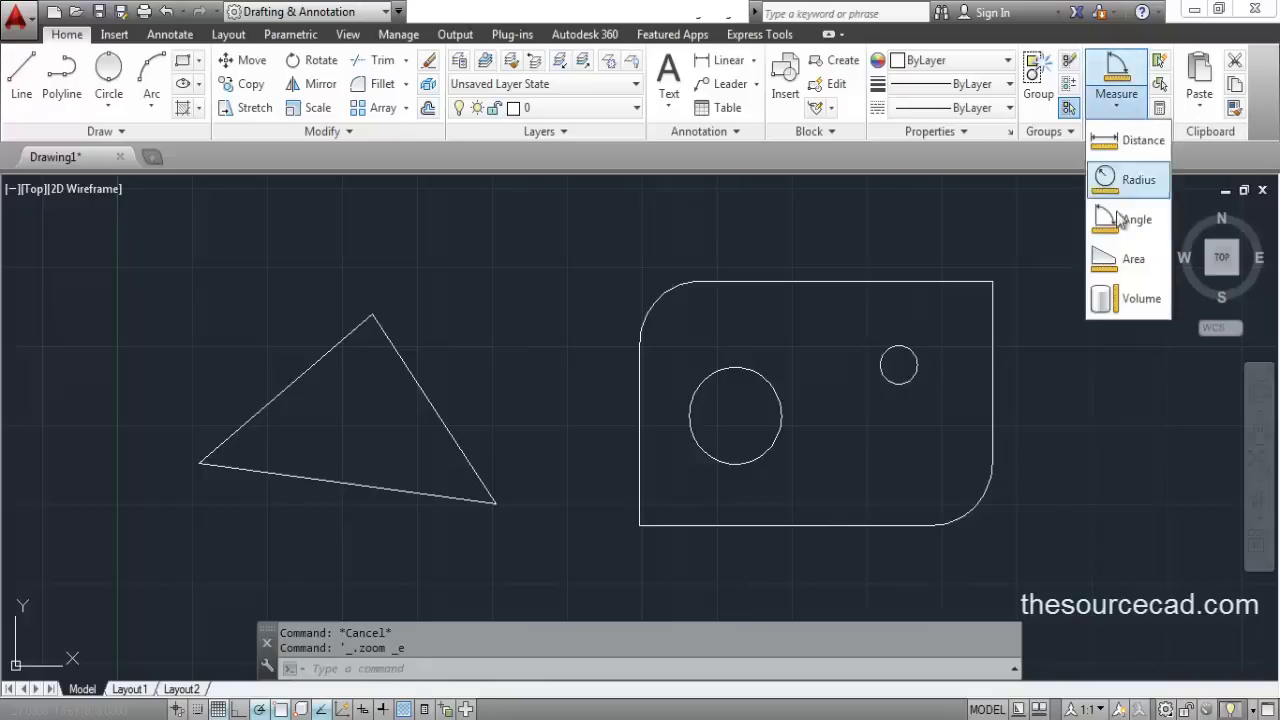
{"action": "left_click", "coordinate": [1127, 262]}
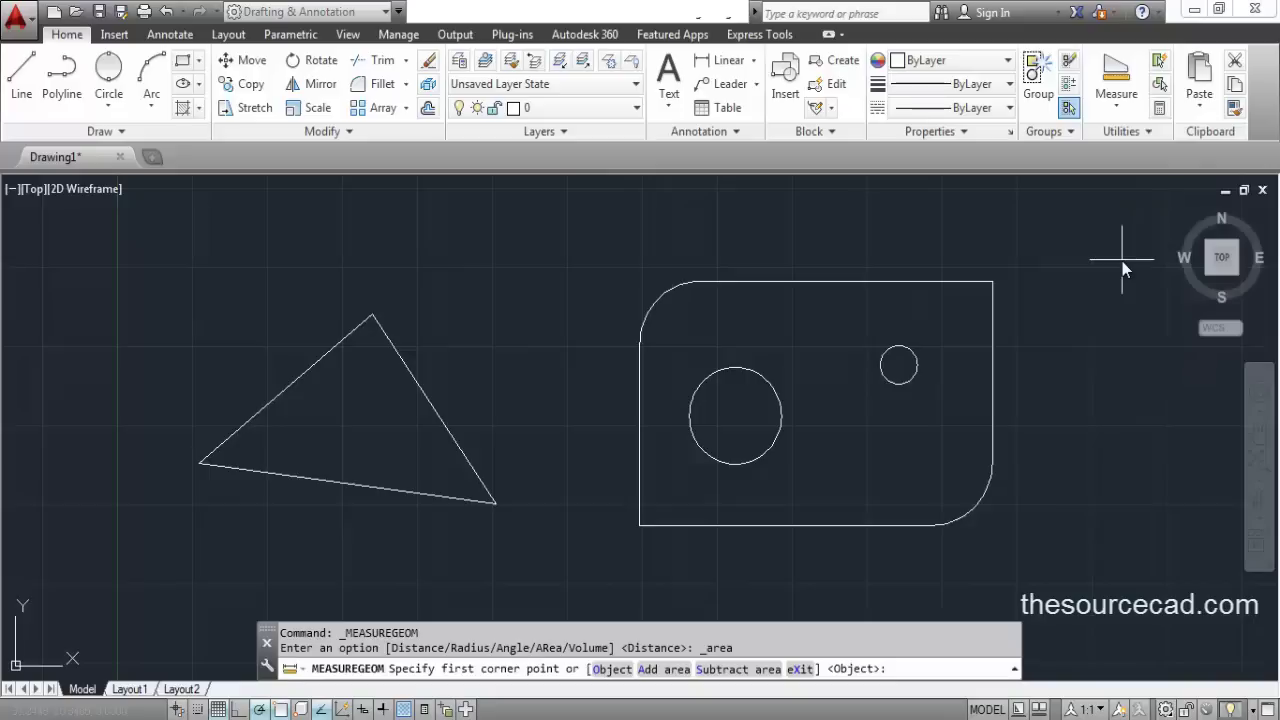
{"action": "left_click", "coordinate": [612, 670]}
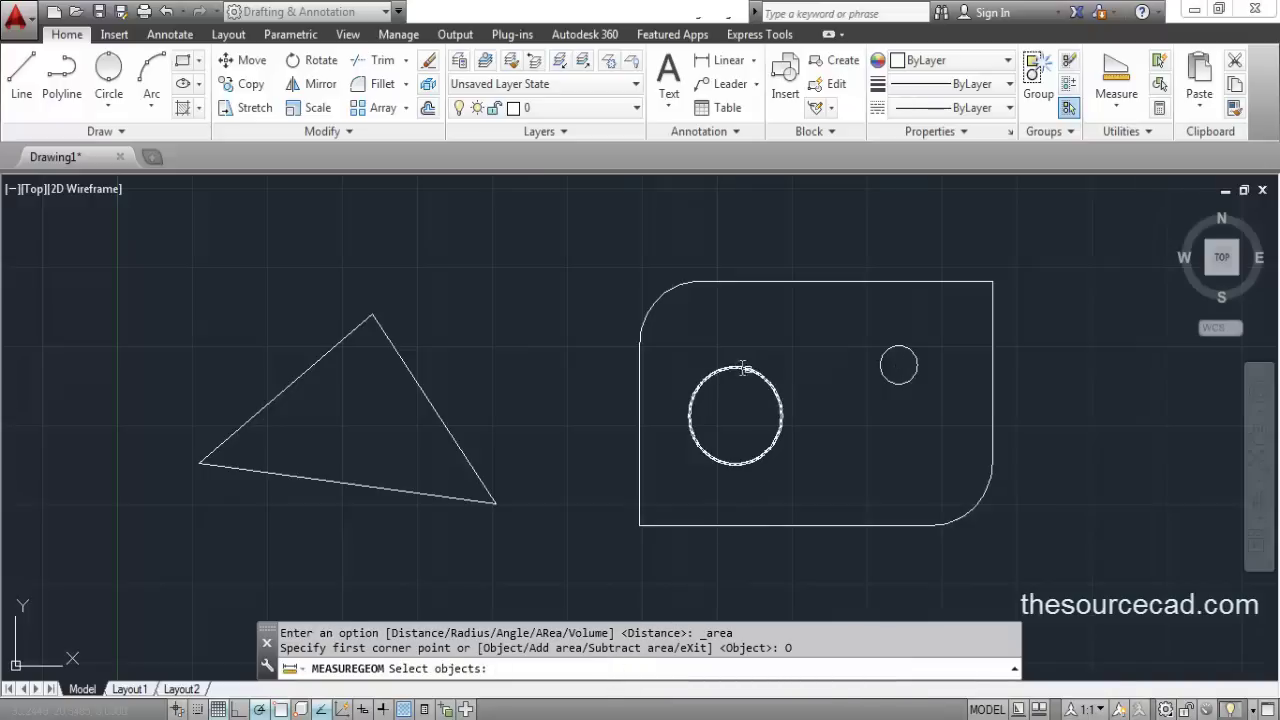
{"action": "left_click", "coordinate": [646, 468]}
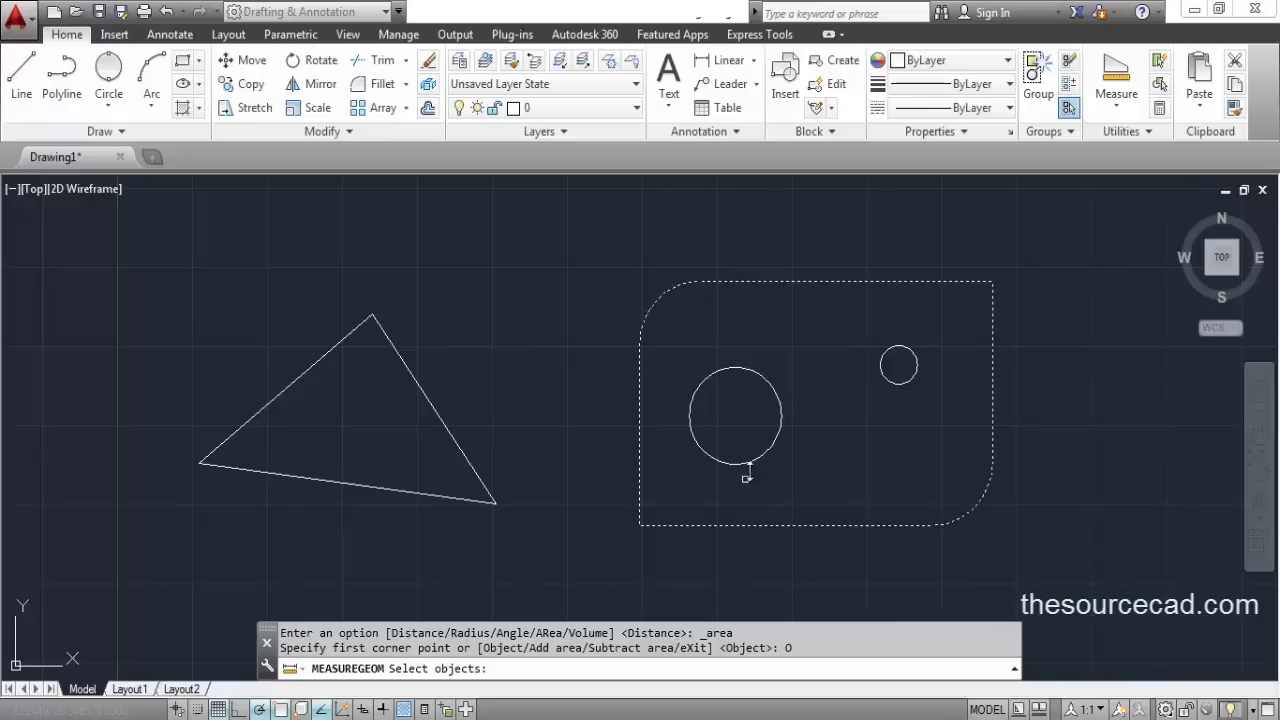
{"action": "left_click", "coordinate": [761, 452]}
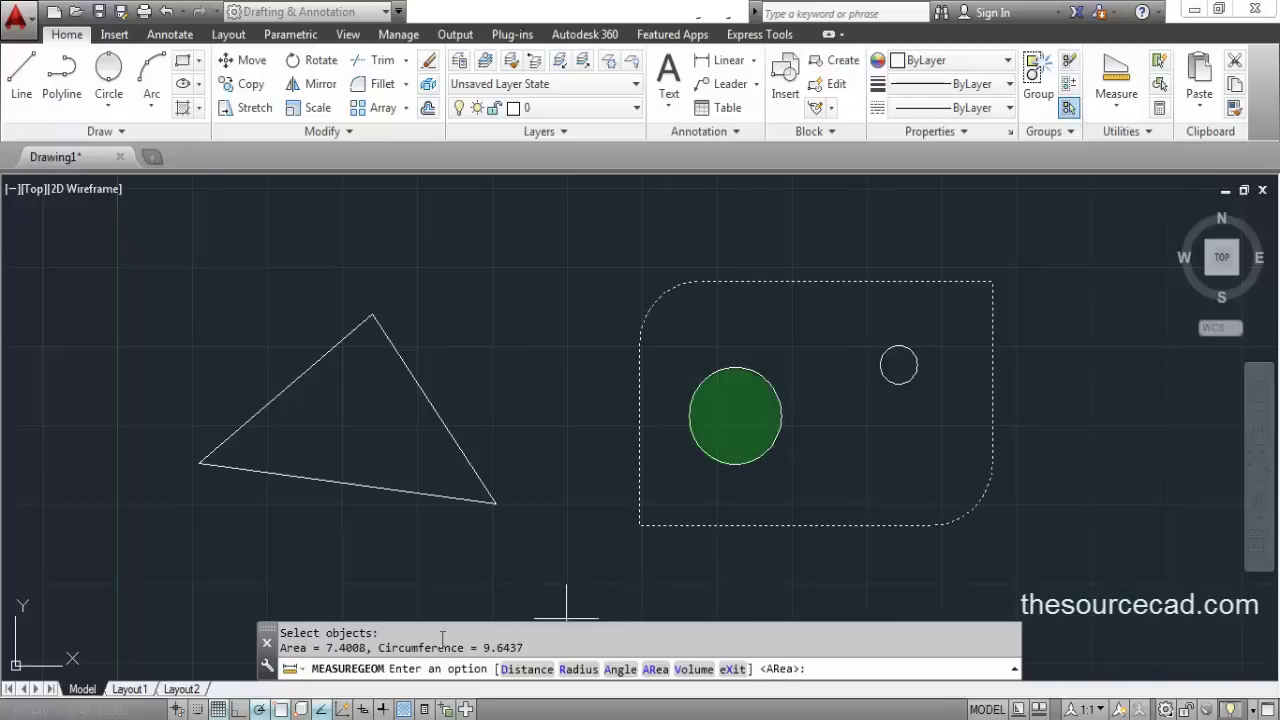
{"action": "left_click_drag", "start_coordinate": [327, 648], "coordinate": [347, 648]}
{"action": "left_click", "coordinate": [388, 648]}
- Measure the plate outline by object (area 88.9518, perimeter 37.2202), then cancel
{"action": "left_click", "coordinate": [1125, 105]}
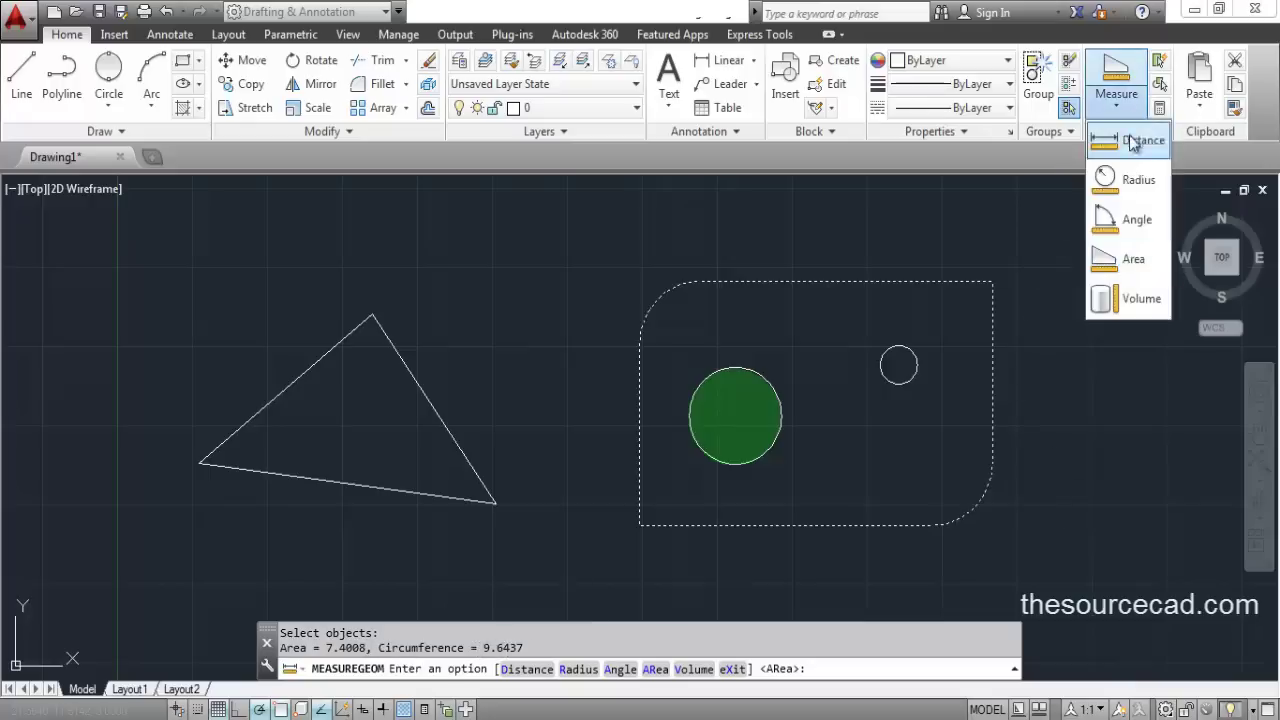
{"action": "left_click", "coordinate": [1122, 260]}
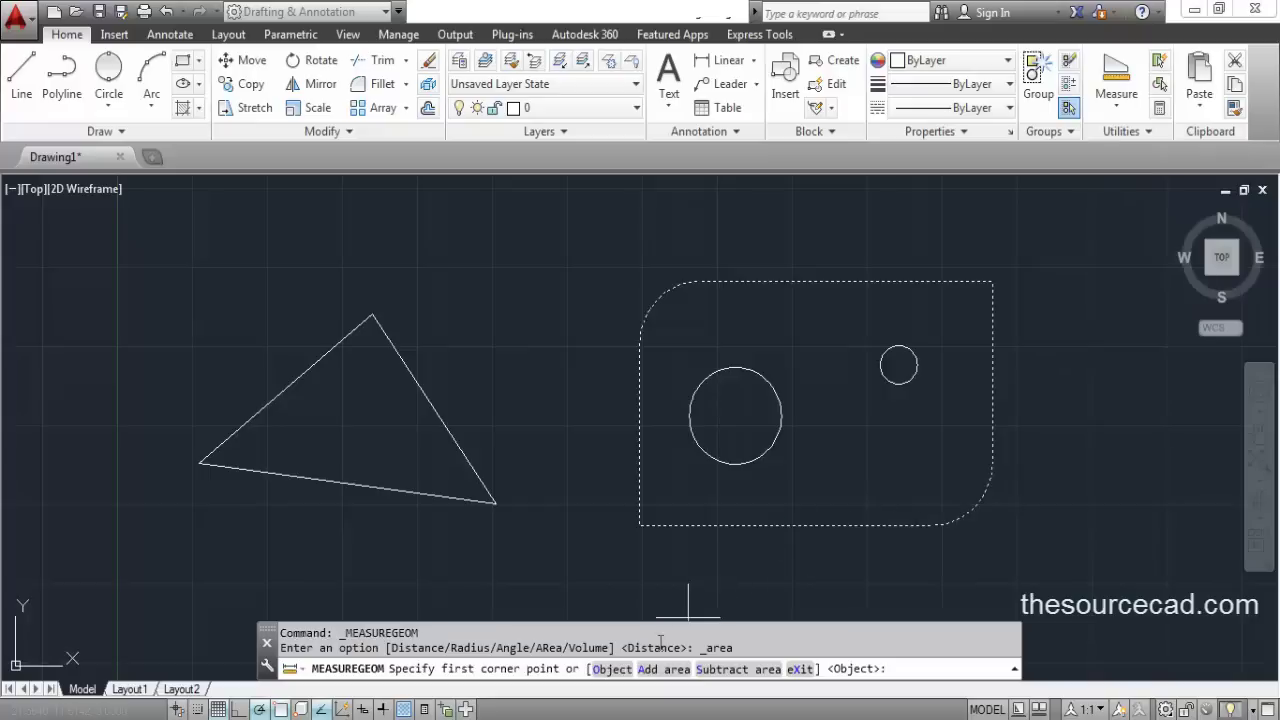
{"action": "left_click", "coordinate": [614, 668]}
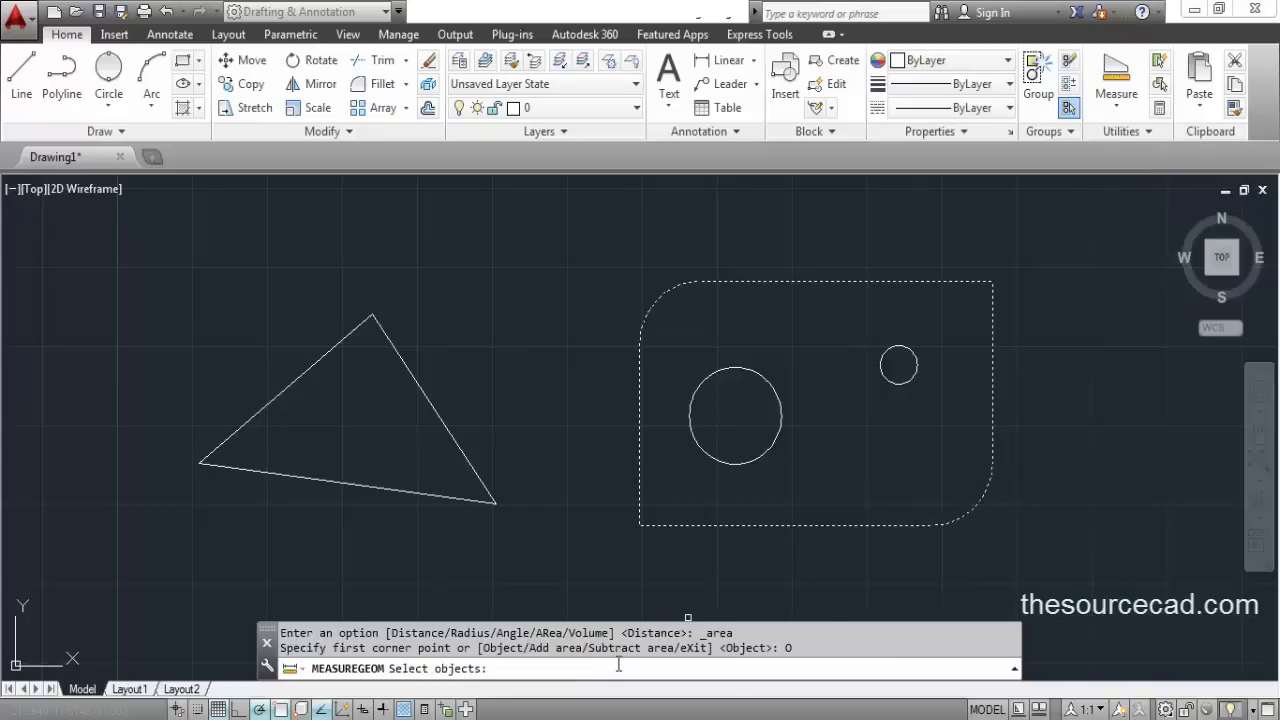
{"action": "left_click", "coordinate": [807, 528]}
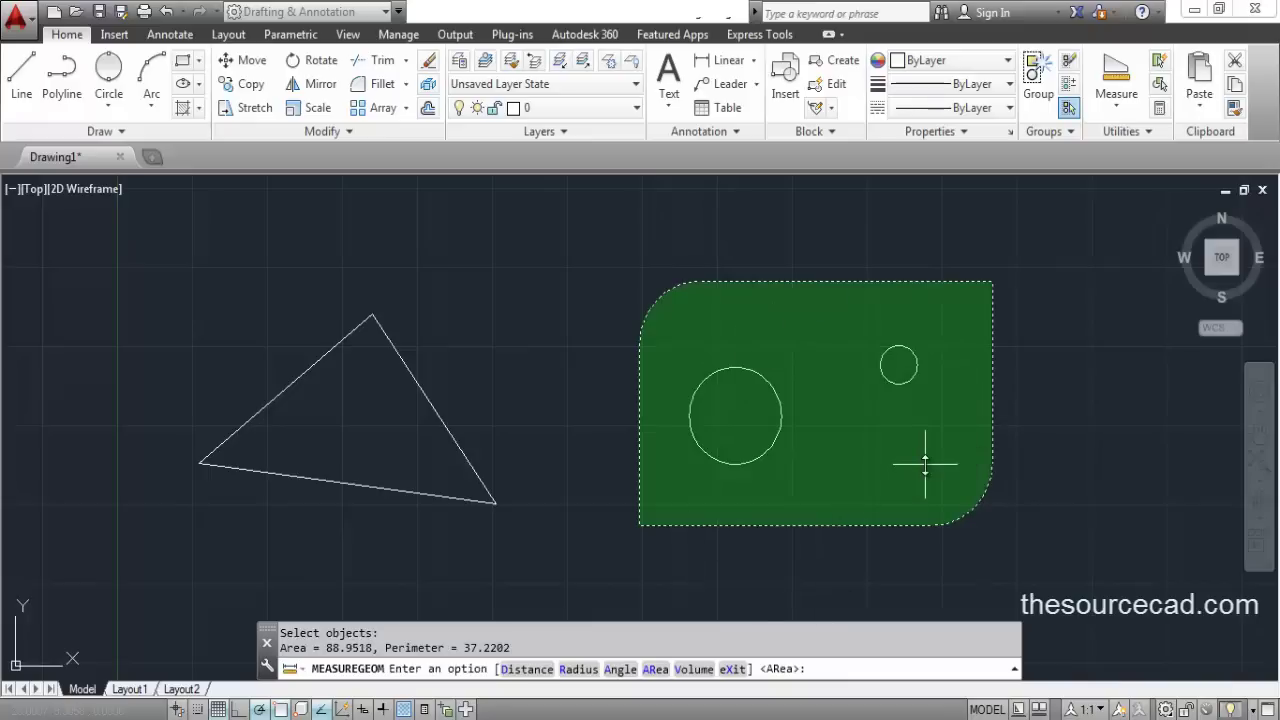
{"action": "key", "text": "Escape"}
{"action": "left_click", "coordinate": [1116, 108]}
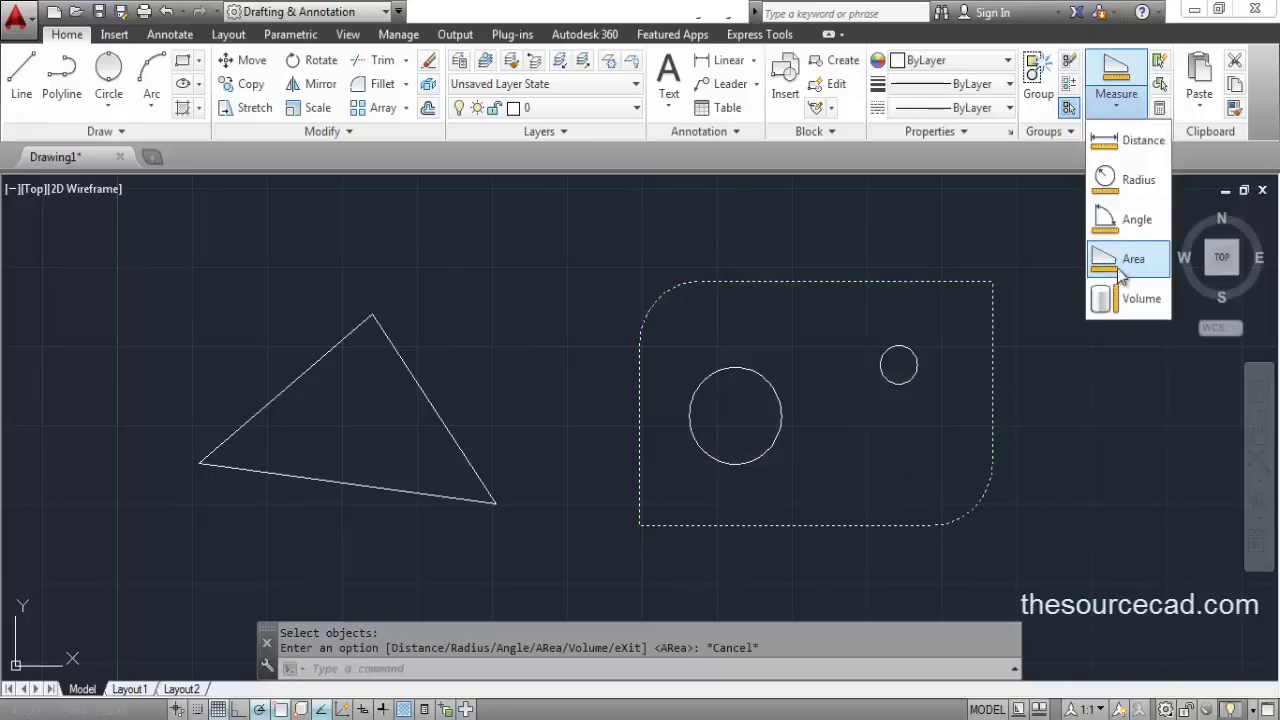
- Measure the triangle's area from its three vertices: 27.0630, perimeter 24.7324
{"action": "left_click", "coordinate": [1117, 257]}
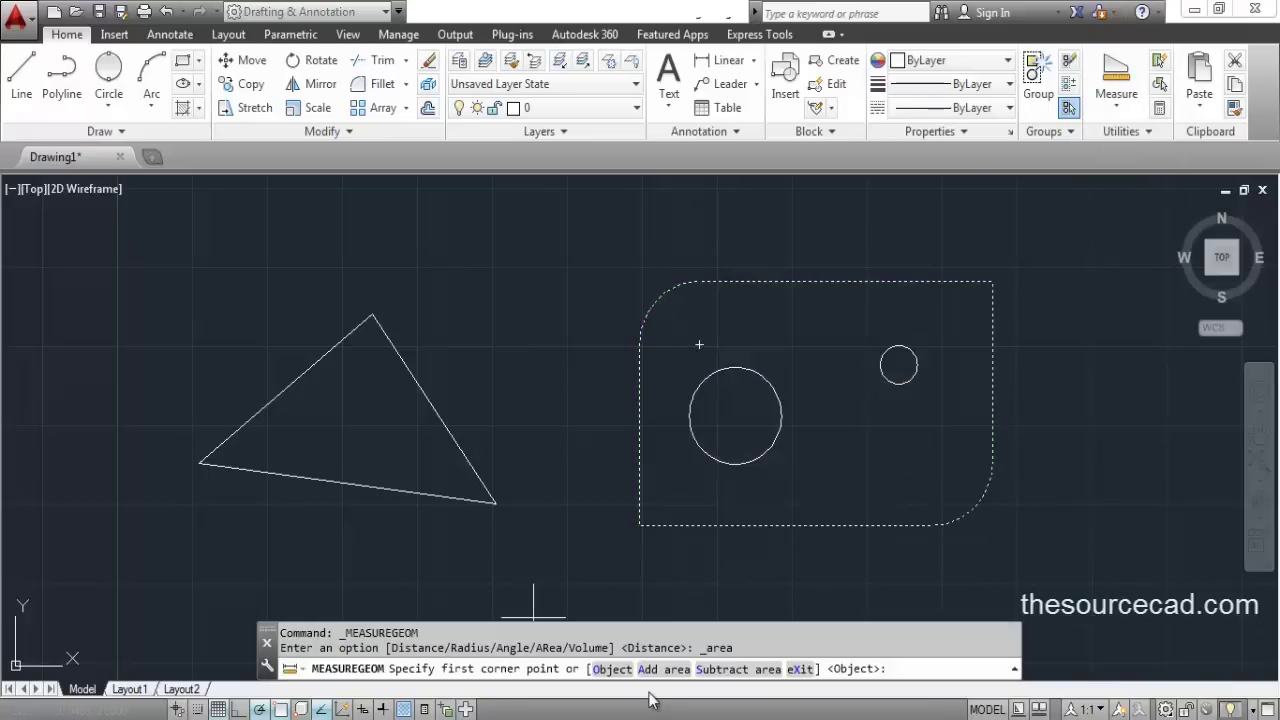
{"action": "left_click", "coordinate": [199, 464]}
{"action": "left_click", "coordinate": [372, 316]}
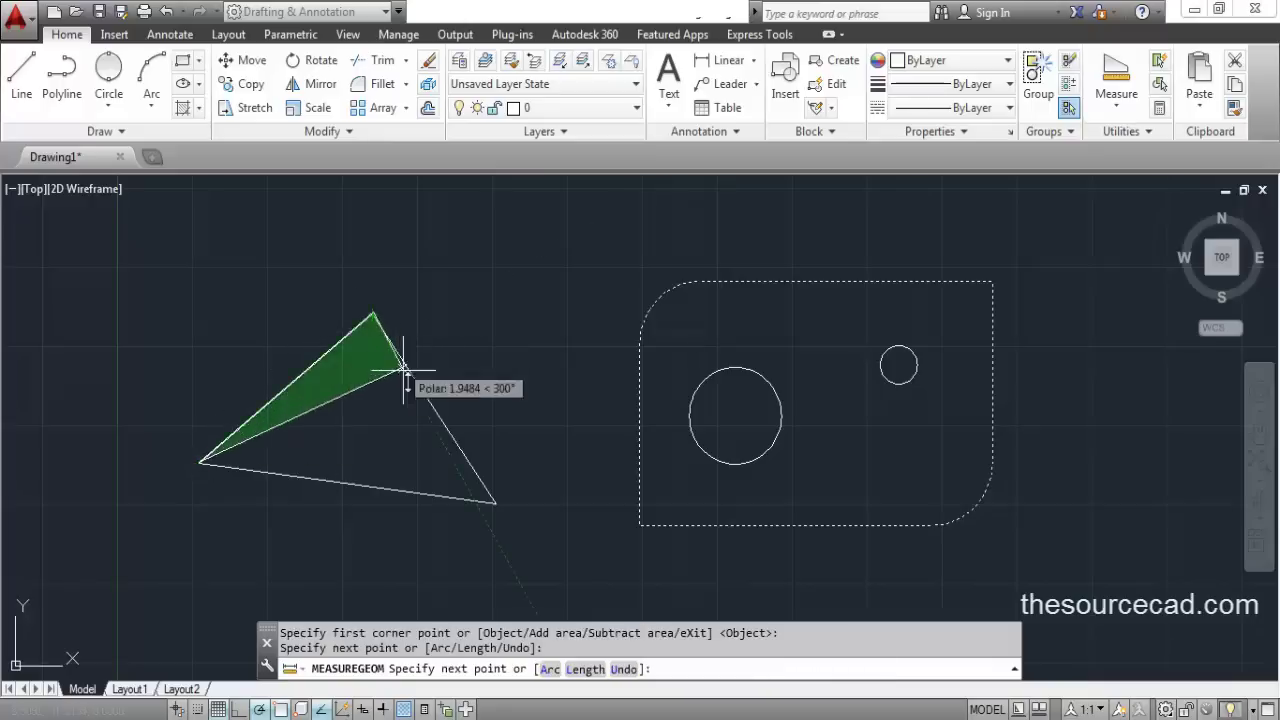
{"action": "left_click", "coordinate": [495, 502]}
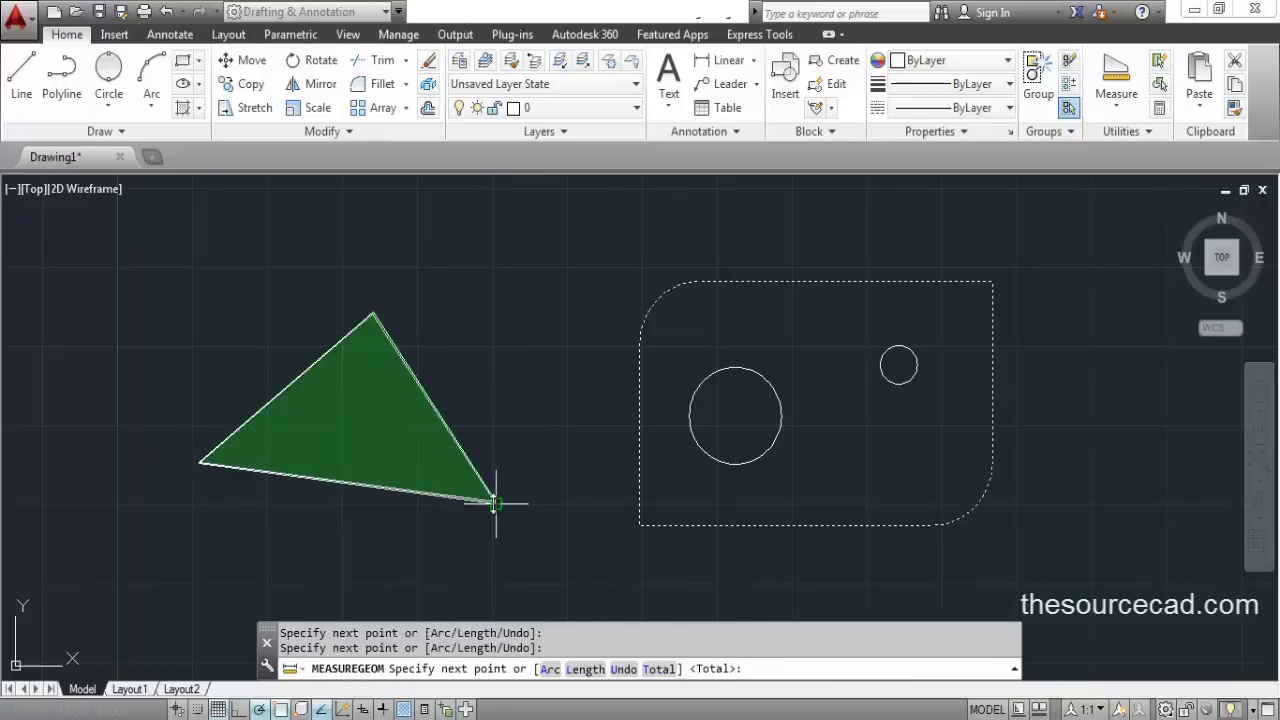
{"action": "key", "text": "Return"}
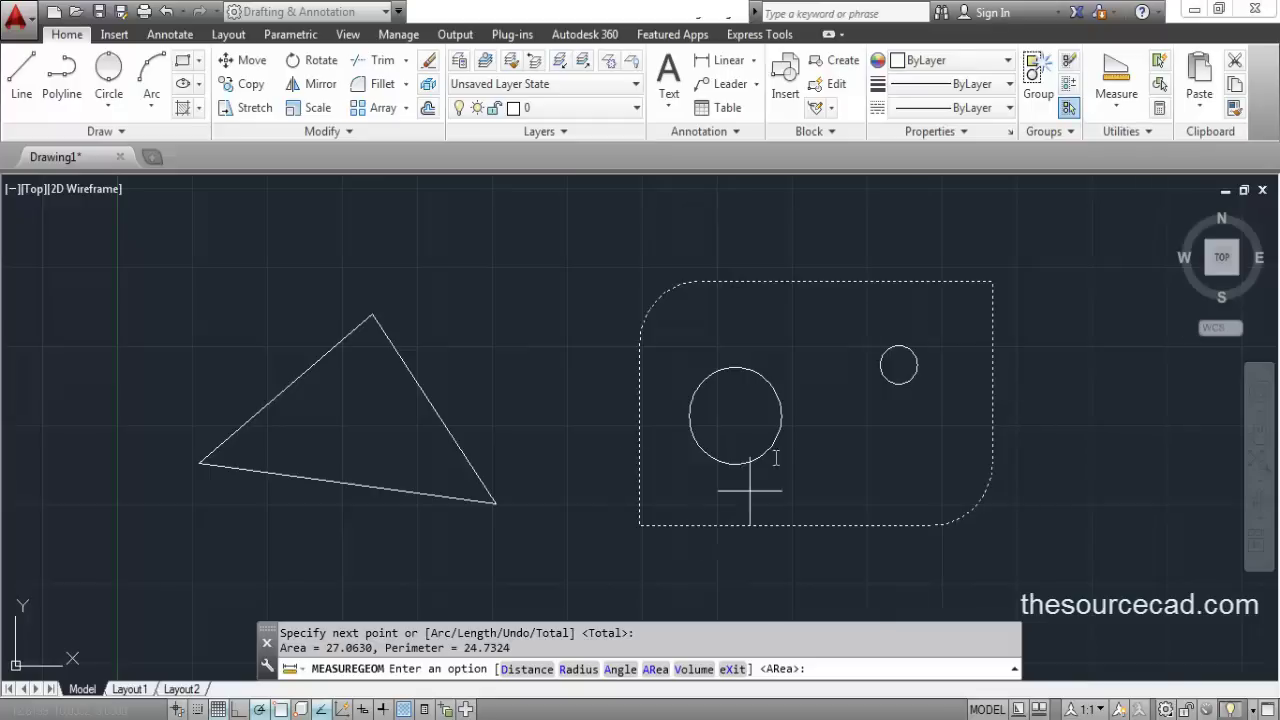
{"action": "key", "text": "Escape"}
{"action": "key", "text": "Escape"}
{"action": "key", "text": "Escape"}
- Fit the drawing in view and start an Add-area total with the rounded plate object
{"action": "scroll", "coordinate": [791, 427], "scroll_direction": "down", "scroll_amount": 2}
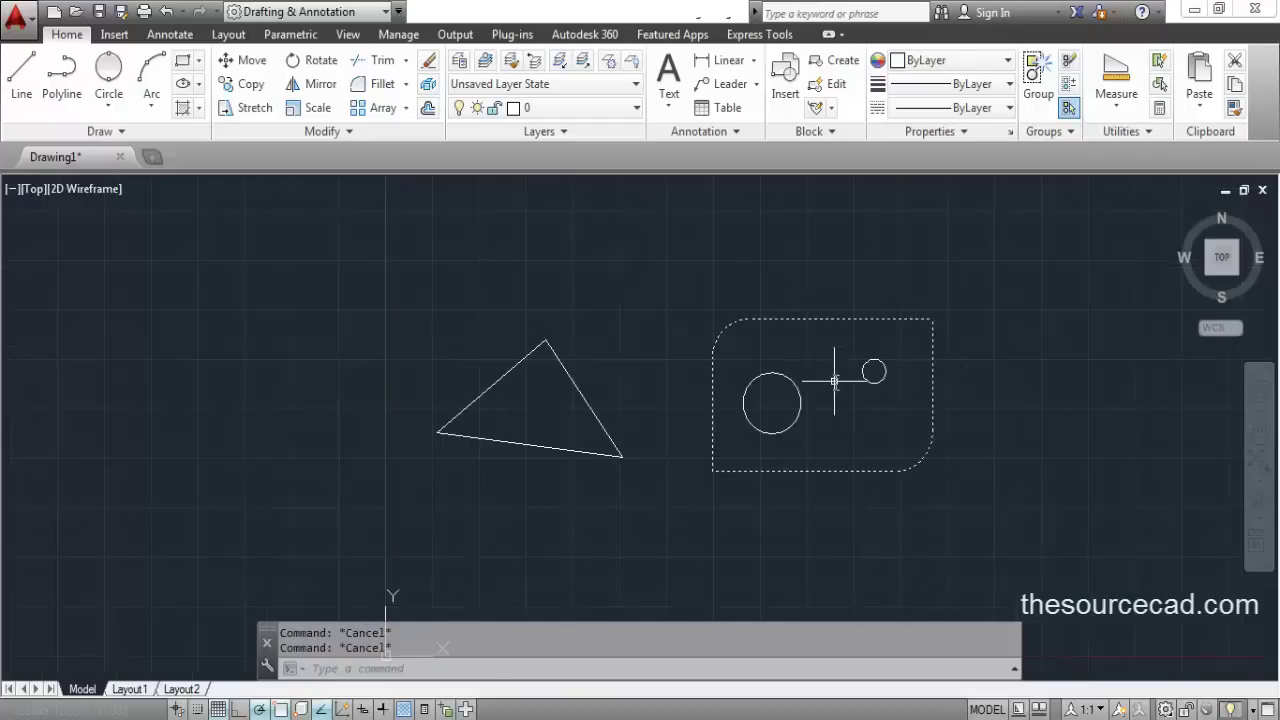
{"action": "middle_click", "coordinate": [834, 374]}
{"action": "mouse_move", "coordinate": [924, 410]}
{"action": "middle_mouse_down"}
{"action": "mouse_move", "coordinate": [800, 408]}
{"action": "mouse_move", "coordinate": [771, 377]}
{"action": "mouse_move", "coordinate": [737, 380]}
{"action": "middle_mouse_up"}
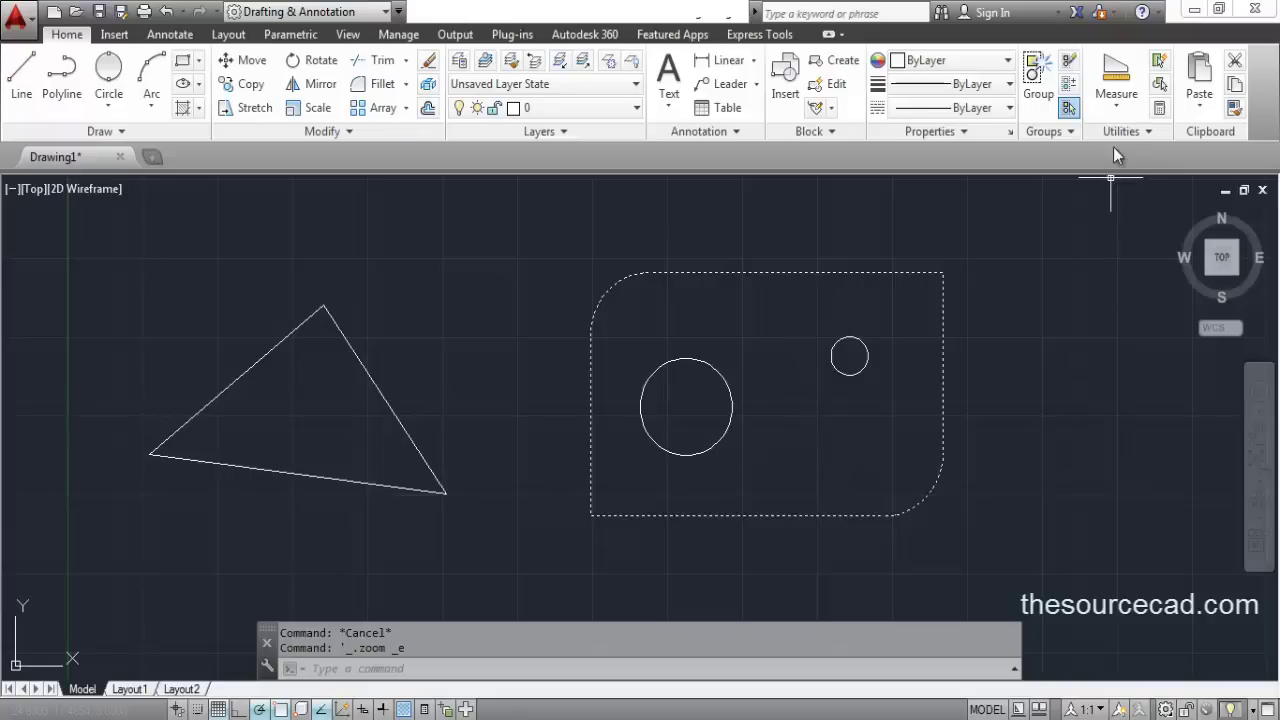
{"action": "left_click", "coordinate": [1116, 95]}
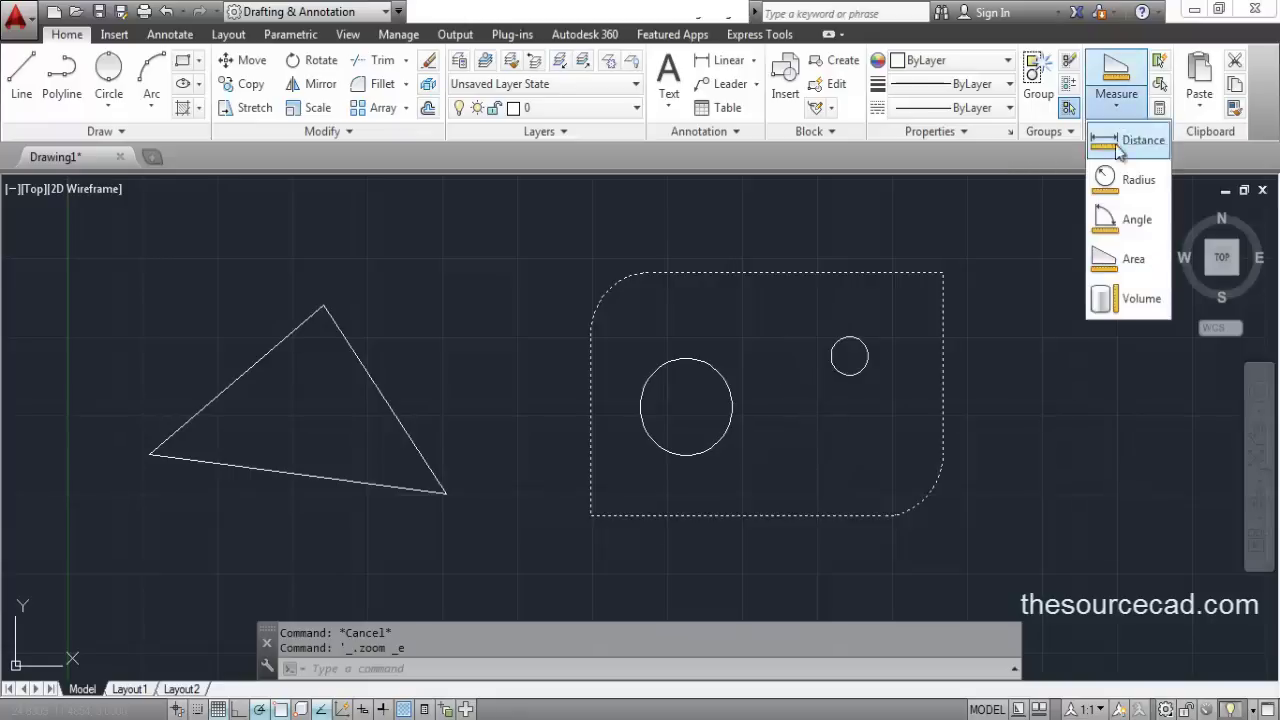
{"action": "left_click", "coordinate": [1113, 262]}
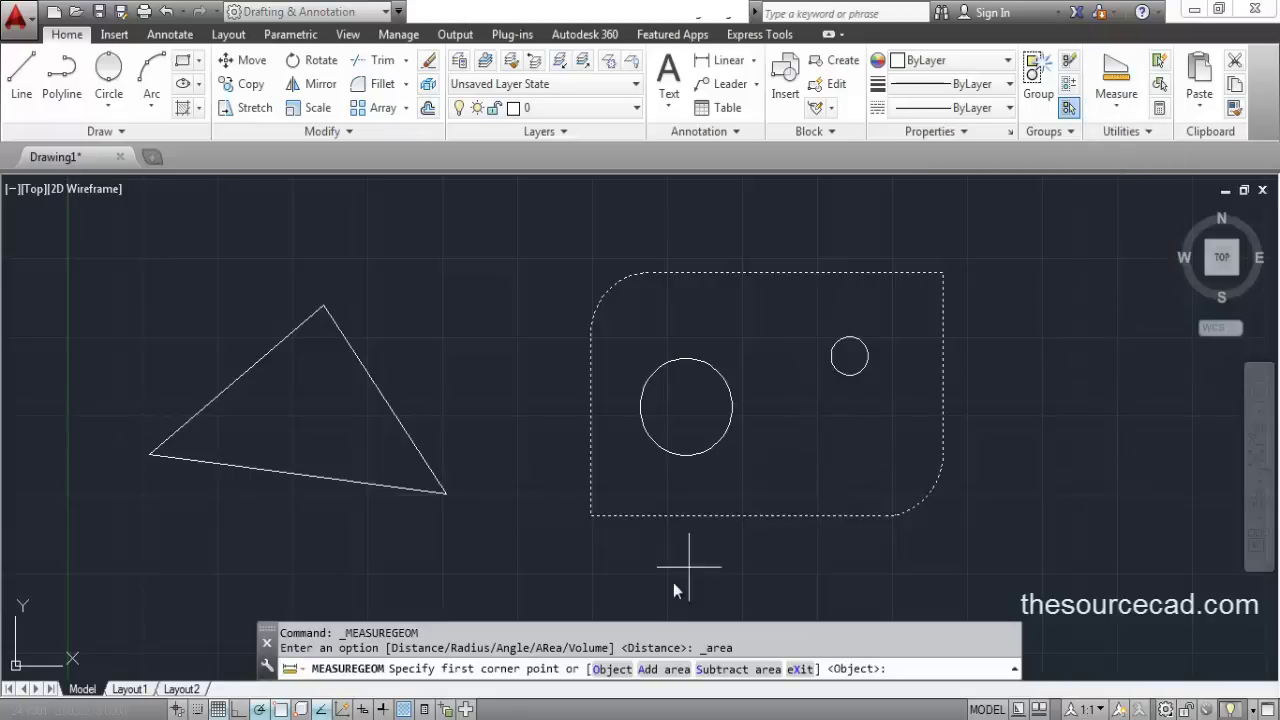
{"action": "left_click", "coordinate": [664, 669]}
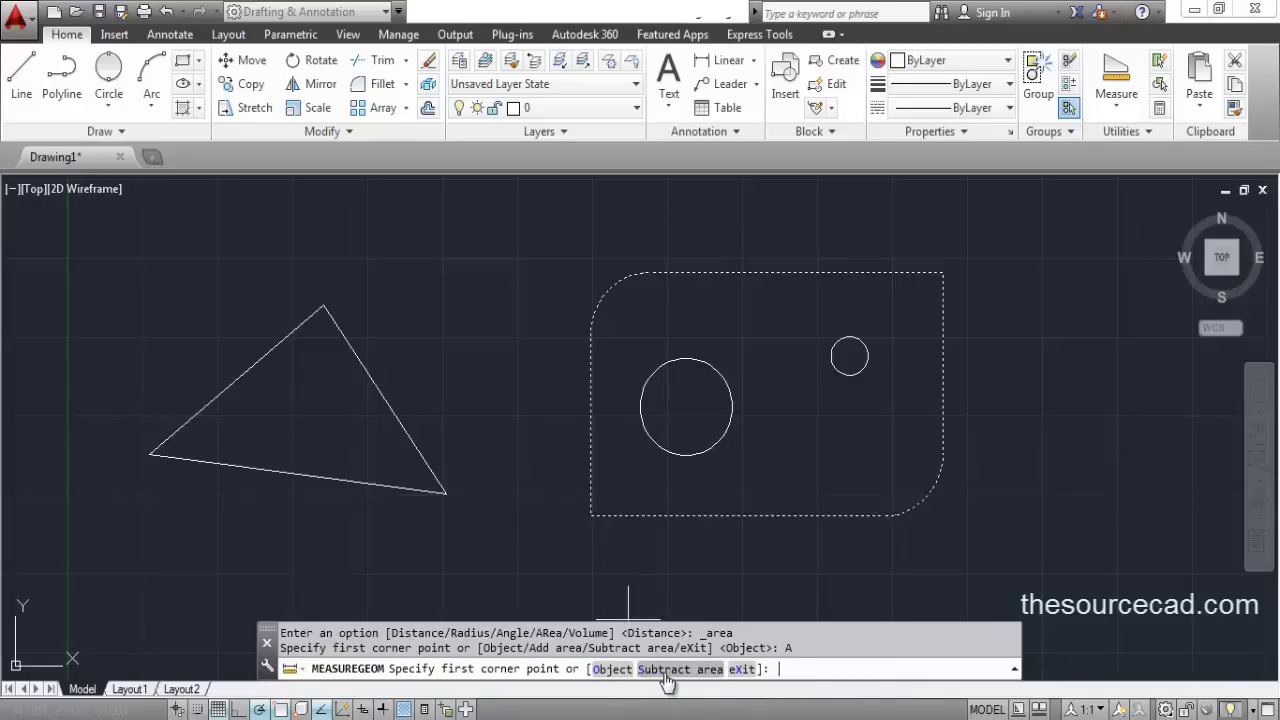
{"action": "left_click", "coordinate": [612, 669]}
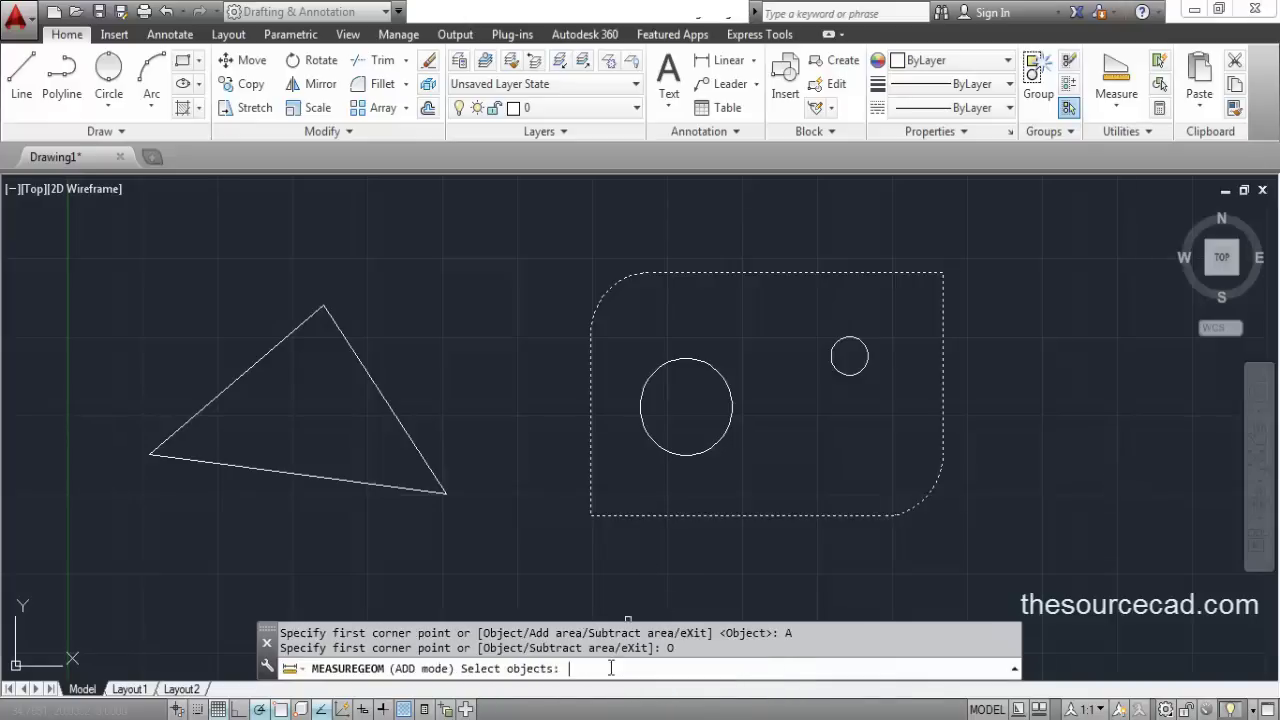
{"action": "left_click", "coordinate": [719, 515]}
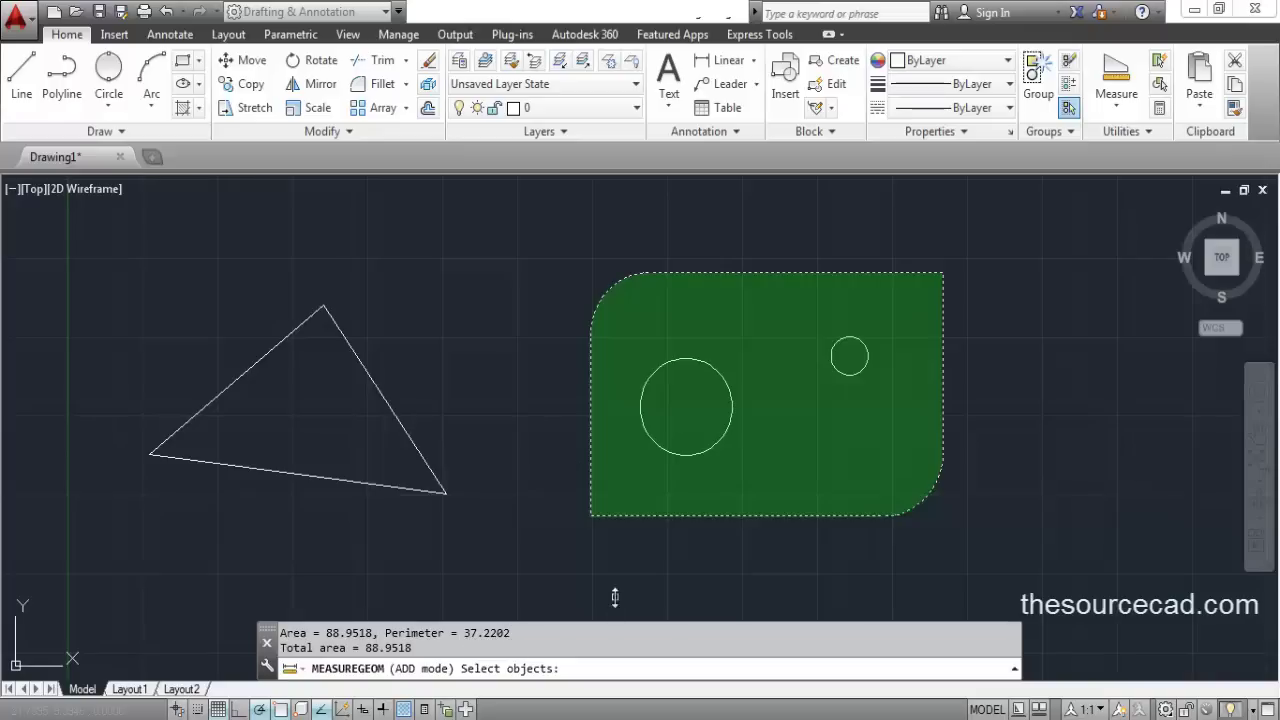
{"action": "key", "text": "Return"}
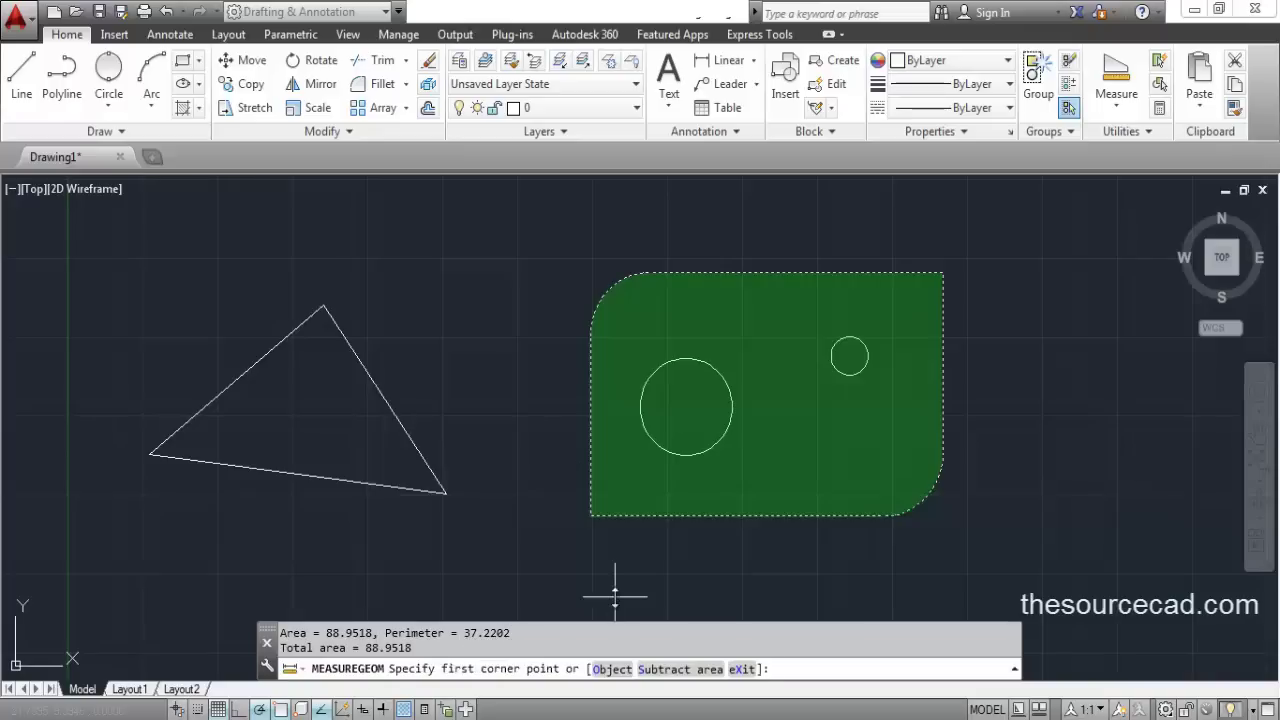
- Subtract both circular holes from the plate, leaving a total area of 80.3640
{"action": "left_click", "coordinate": [700, 670]}
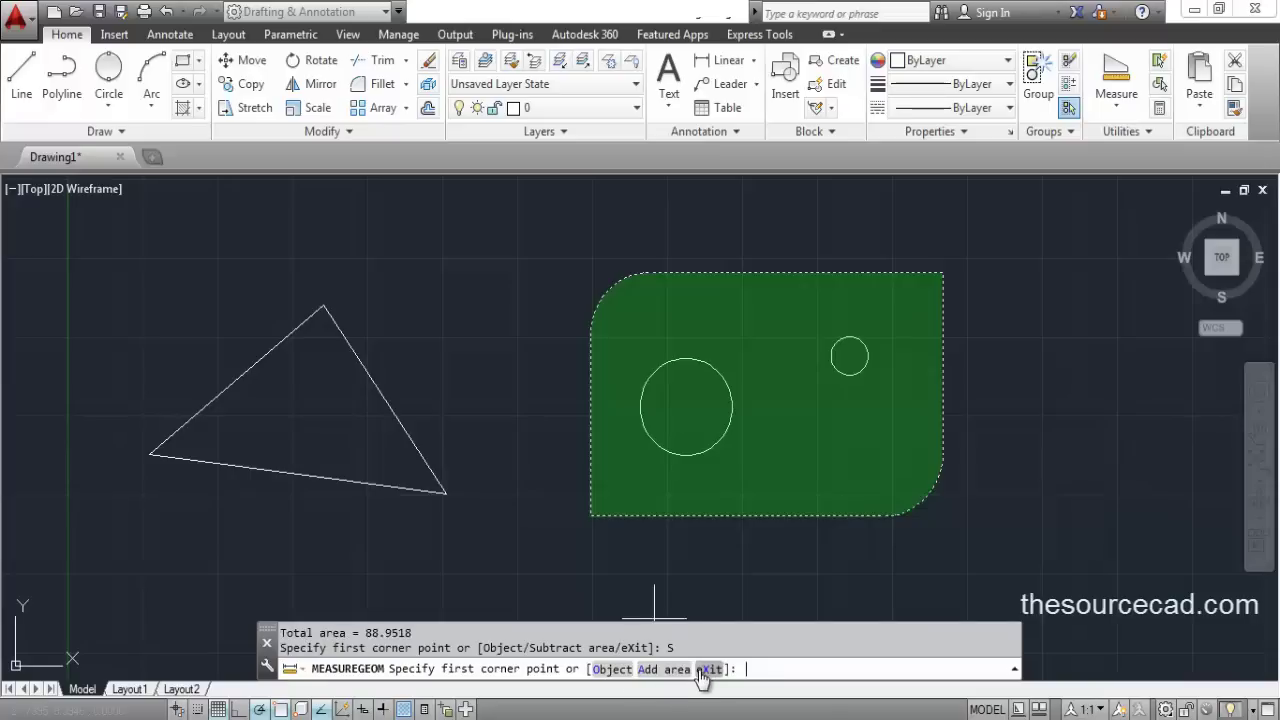
{"action": "left_click", "coordinate": [611, 670]}
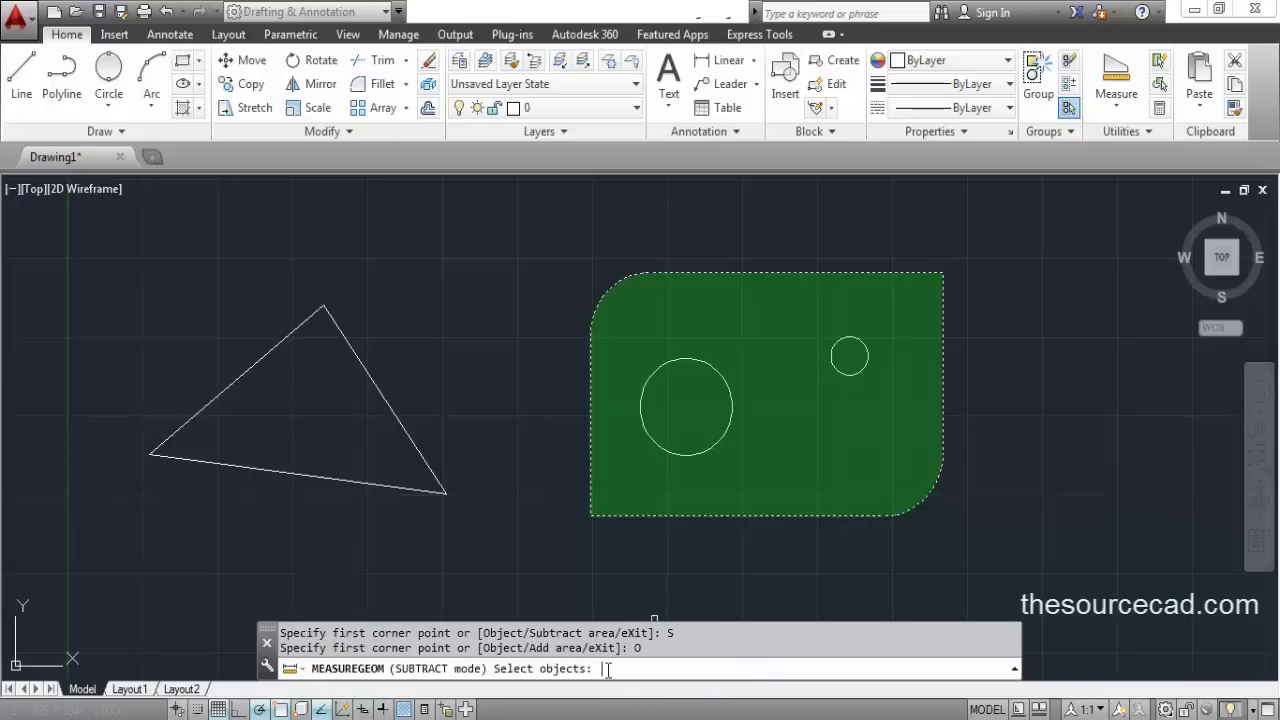
{"action": "left_click", "coordinate": [708, 447]}
{"action": "left_click", "coordinate": [846, 368]}
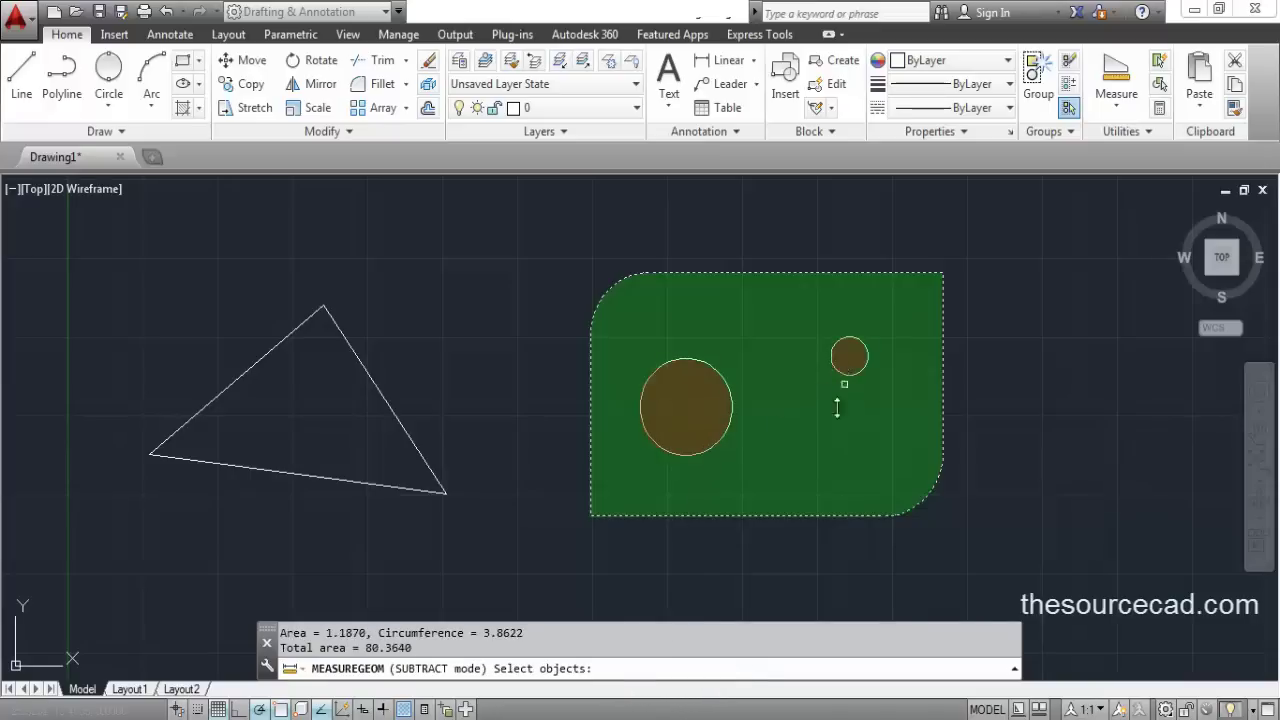
{"action": "left_click_drag", "start_coordinate": [383, 648], "coordinate": [412, 648]}
{"action": "left_click", "coordinate": [383, 648]}
- Finish trimming the keyhole shape after reviewing the total area figure
{"action": "left_click_drag", "start_coordinate": [365, 648], "coordinate": [386, 648]}
{"action": "left_click", "coordinate": [465, 653]}
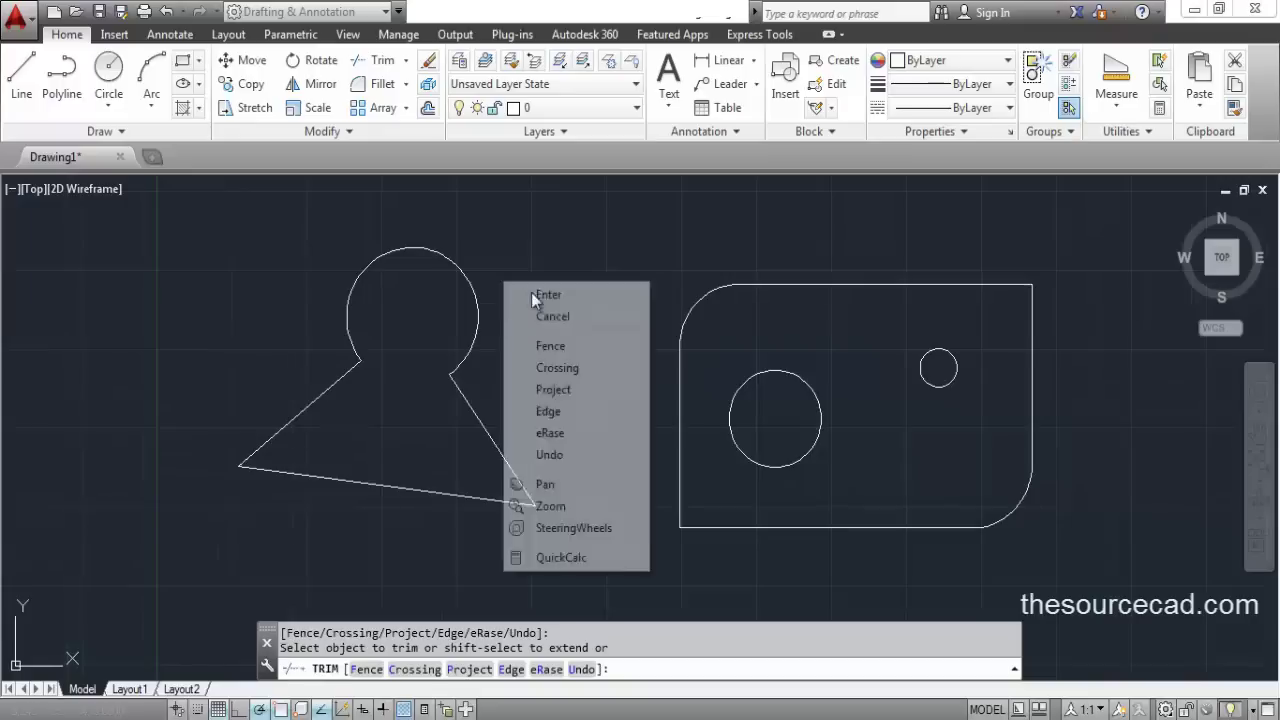
{"action": "left_click", "coordinate": [533, 292]}
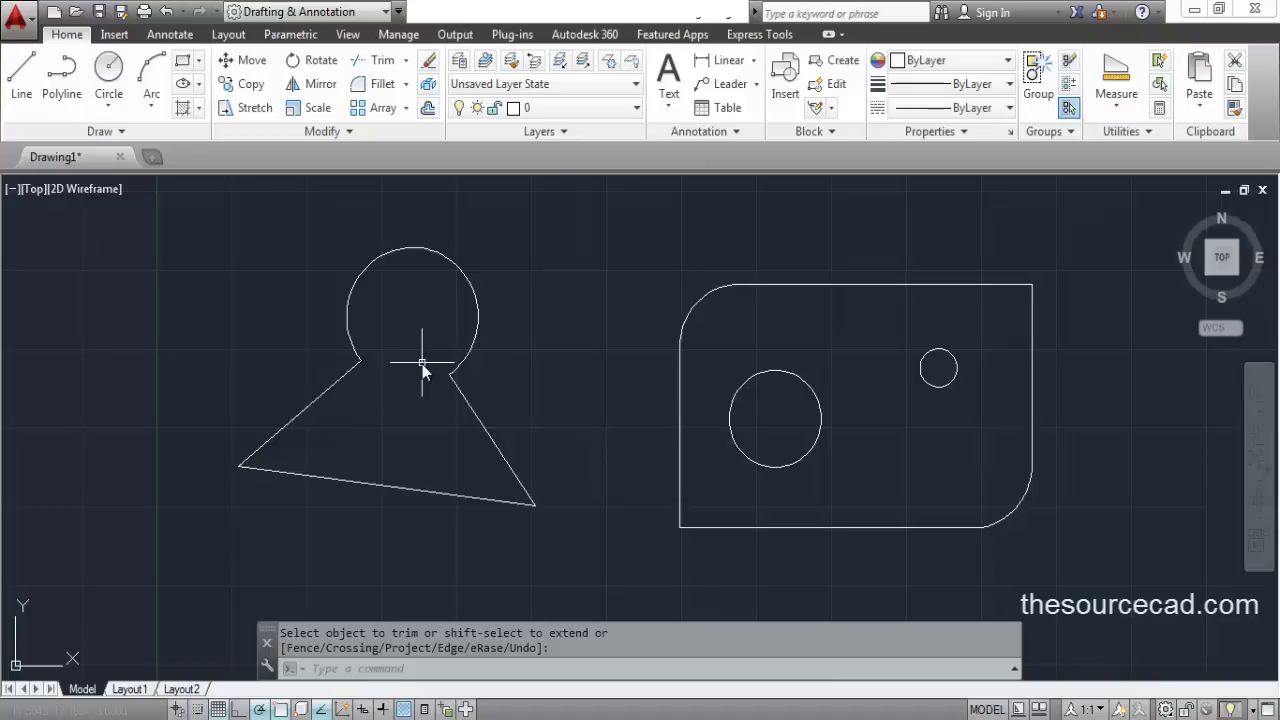
- Window-select the keyhole's arc and three lines and Join them into one polyline
{"action": "left_click_drag", "start_coordinate": [196, 213], "coordinate": [576, 559]}
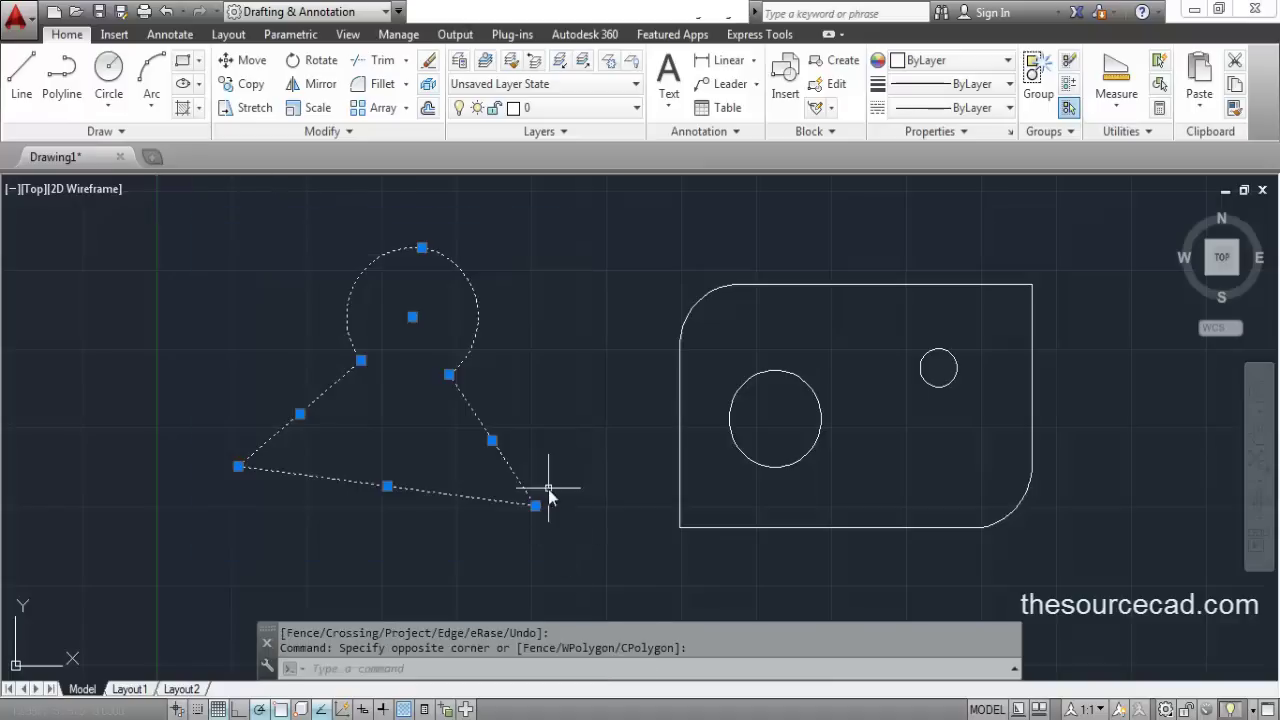
{"action": "left_click", "coordinate": [373, 135]}
{"action": "left_click", "coordinate": [299, 181]}
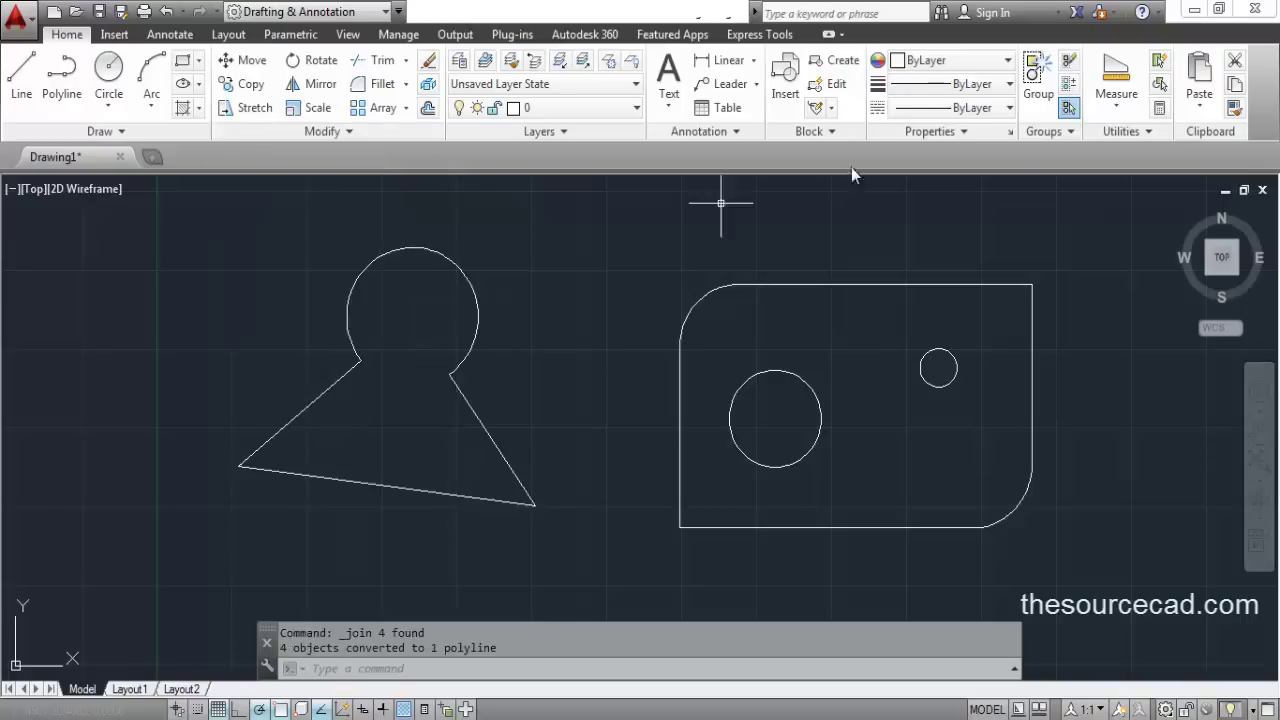
{"action": "left_click", "coordinate": [1116, 97]}
- Measure the keyhole polyline's area as an object: 38.5960 area, 30.8604 perimeter
{"action": "left_click", "coordinate": [1117, 260]}
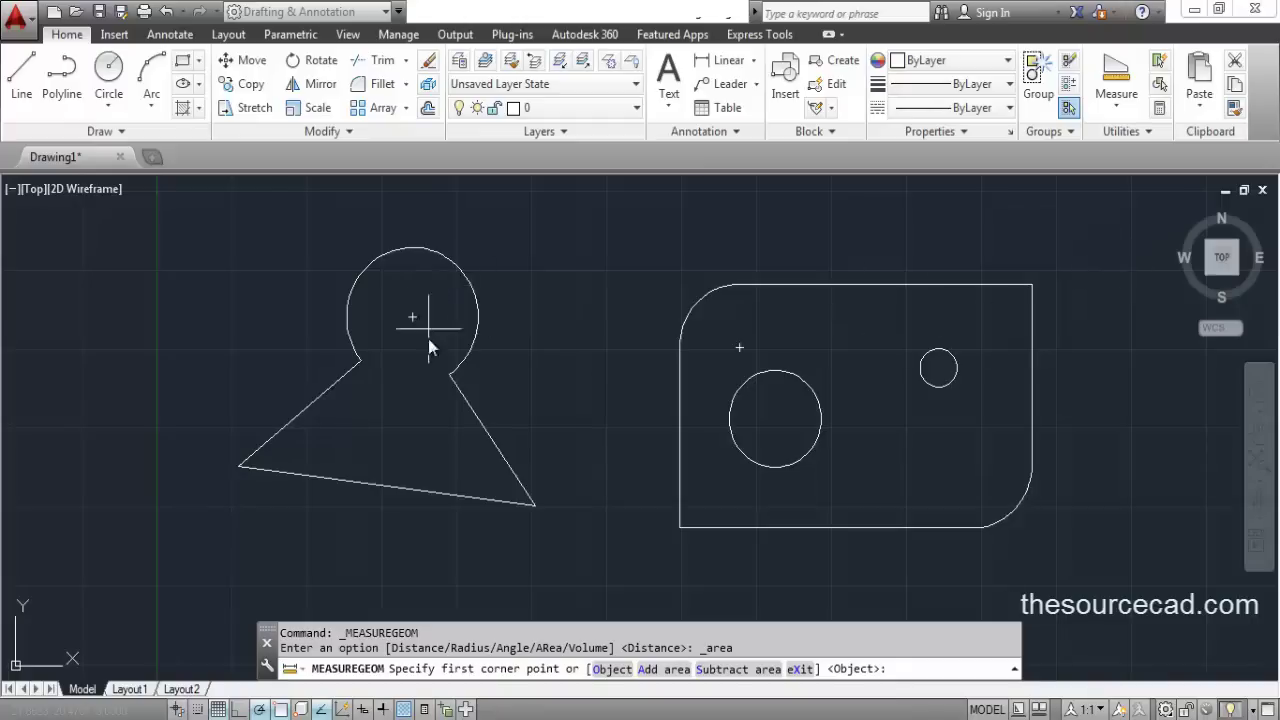
{"action": "left_click", "coordinate": [612, 668]}
{"action": "left_click", "coordinate": [472, 425]}
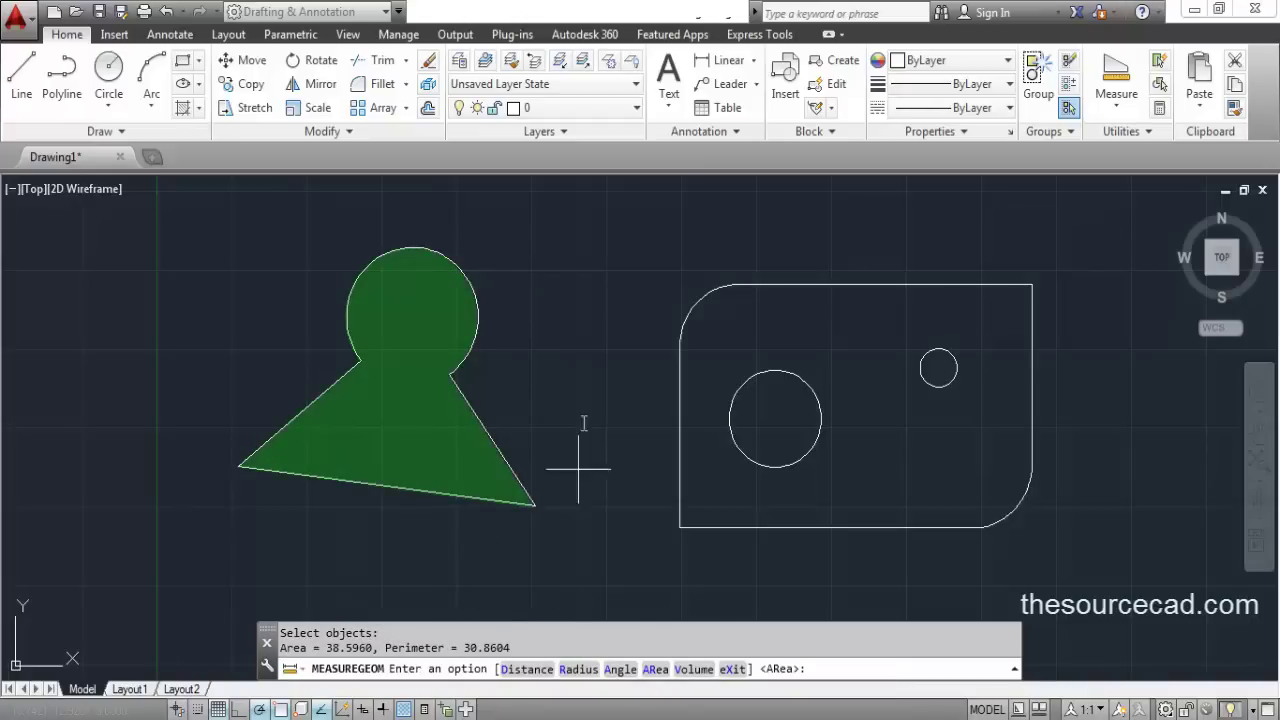
{"action": "key", "text": "Escape"}
- Explode the keyhole polyline back into separate pieces with X
{"action": "left_click", "coordinate": [477, 421]}
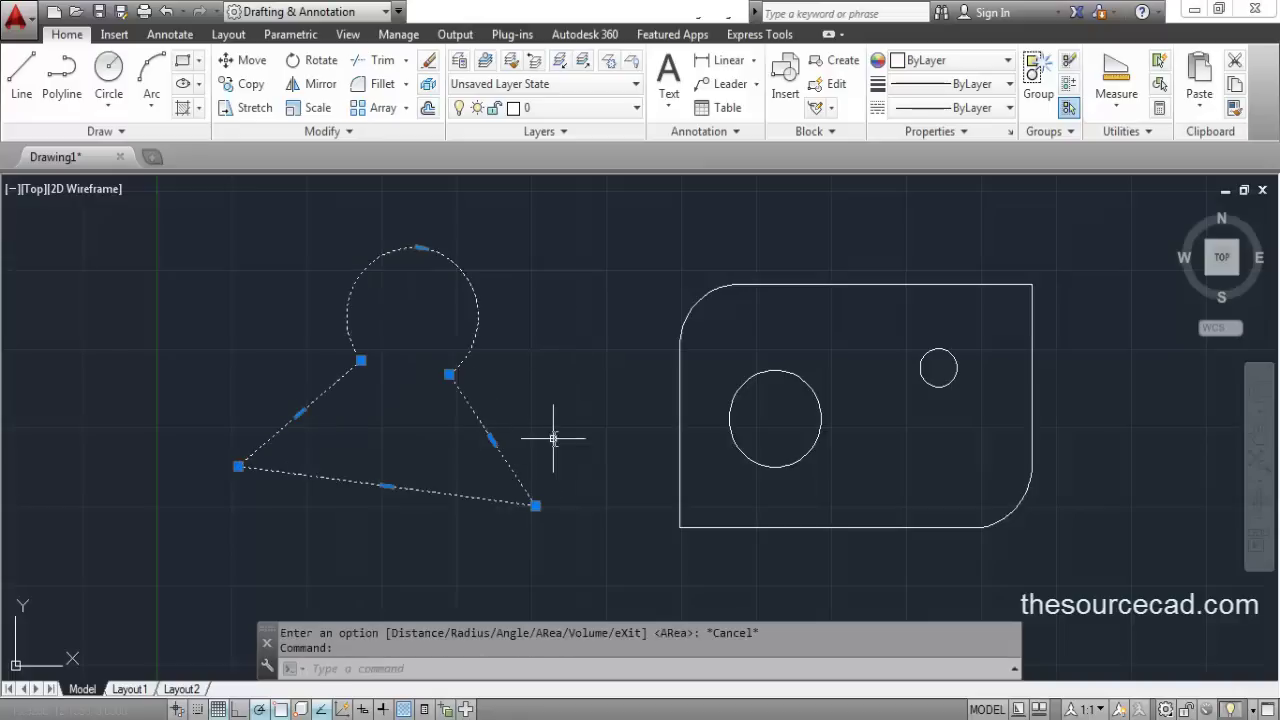
{"action": "type", "text": "x"}
{"action": "key", "text": "Return"}
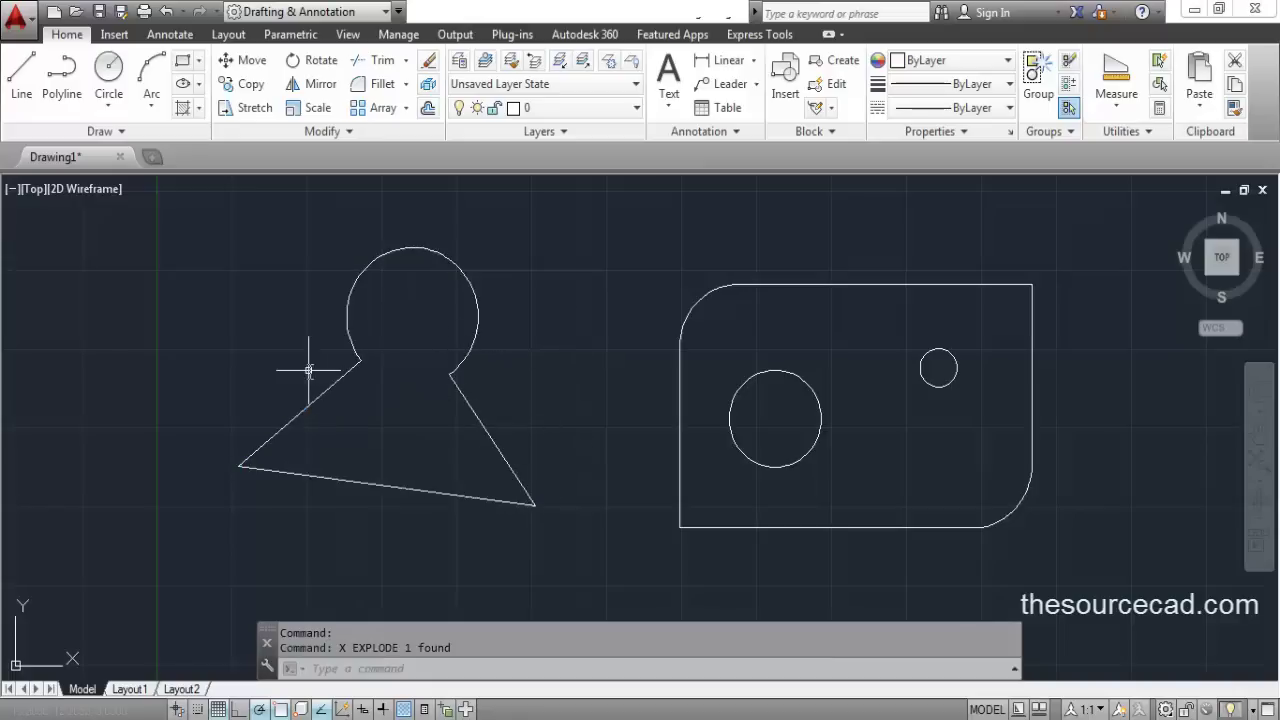